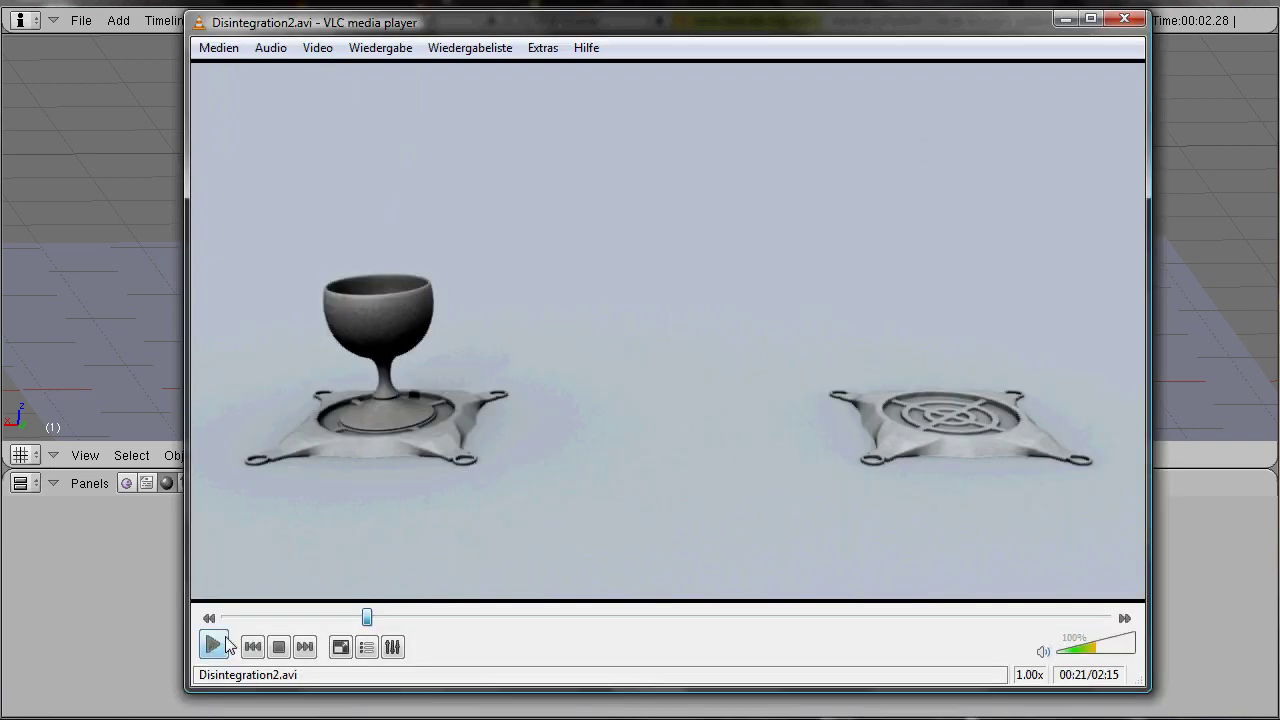
- Play and pause Disintegration2.avi in VLC, then minimize the player to reveal the Blender goblet scene
click(215, 646)
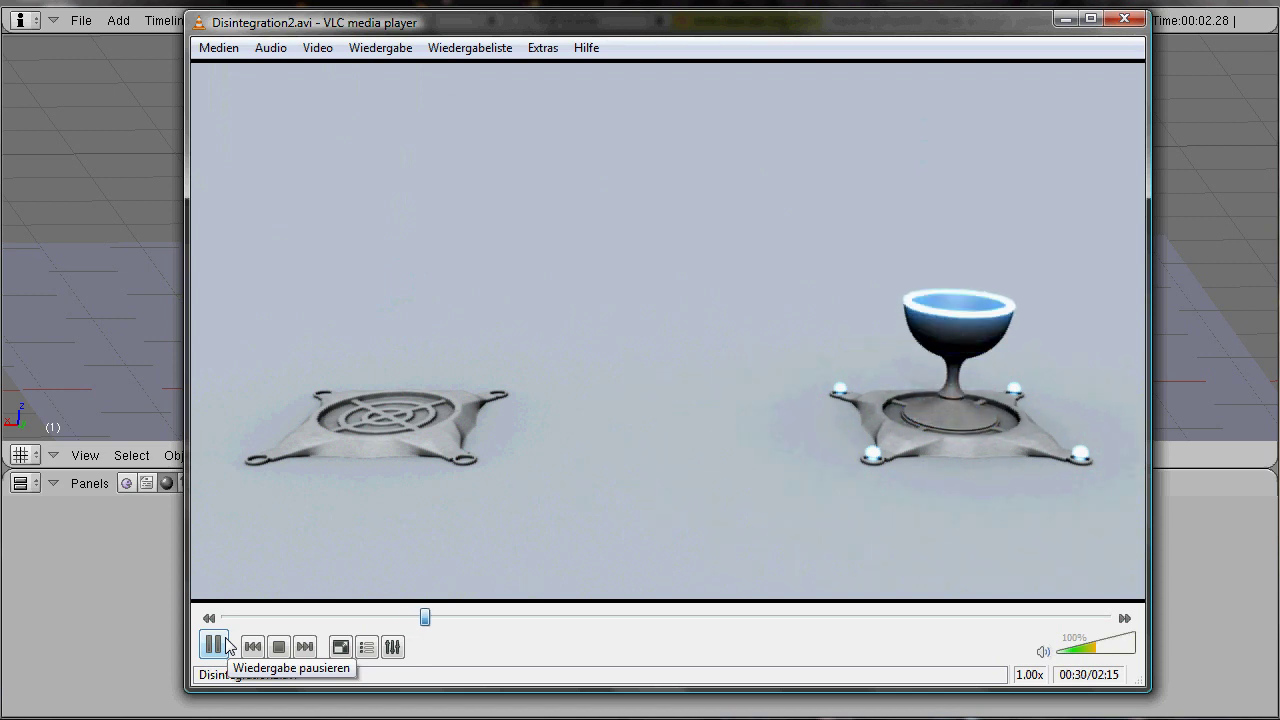
click(226, 640)
click(1066, 18)
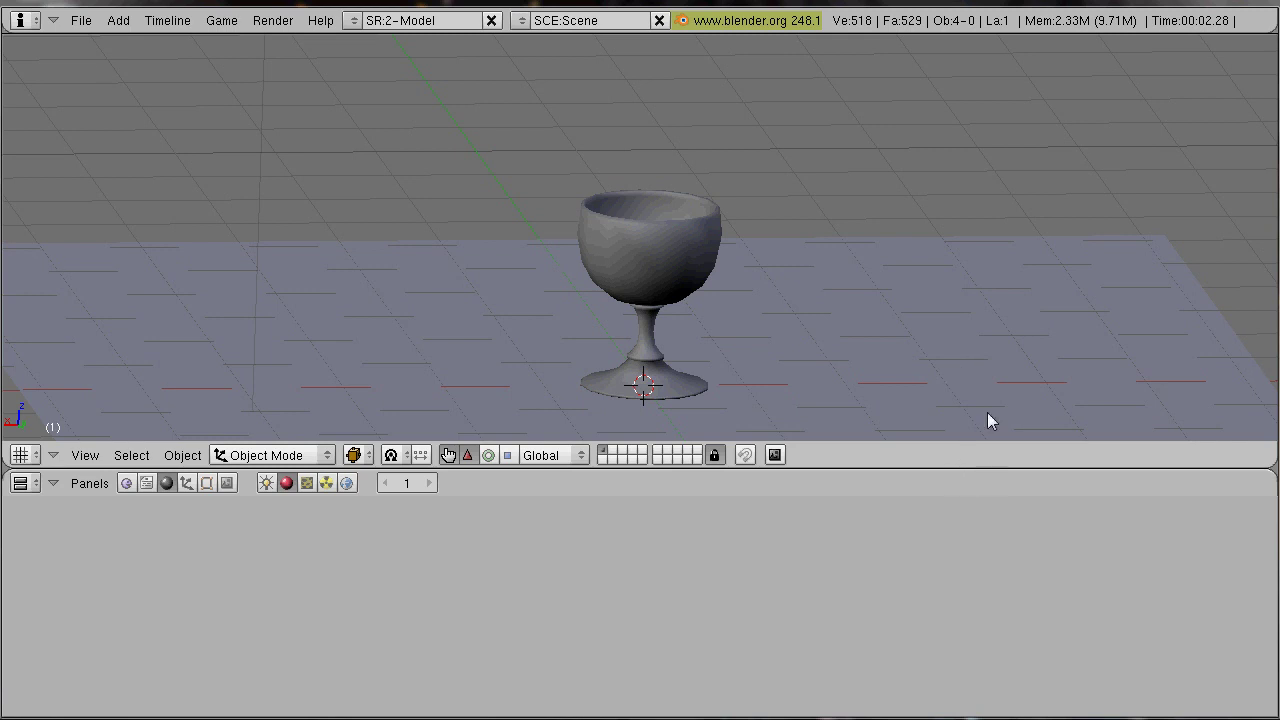
- Split the 3D view and make the right area an Outliner listing Camera, Cup1, Lamp and Plane
right_click(997, 468)
click(990, 450)
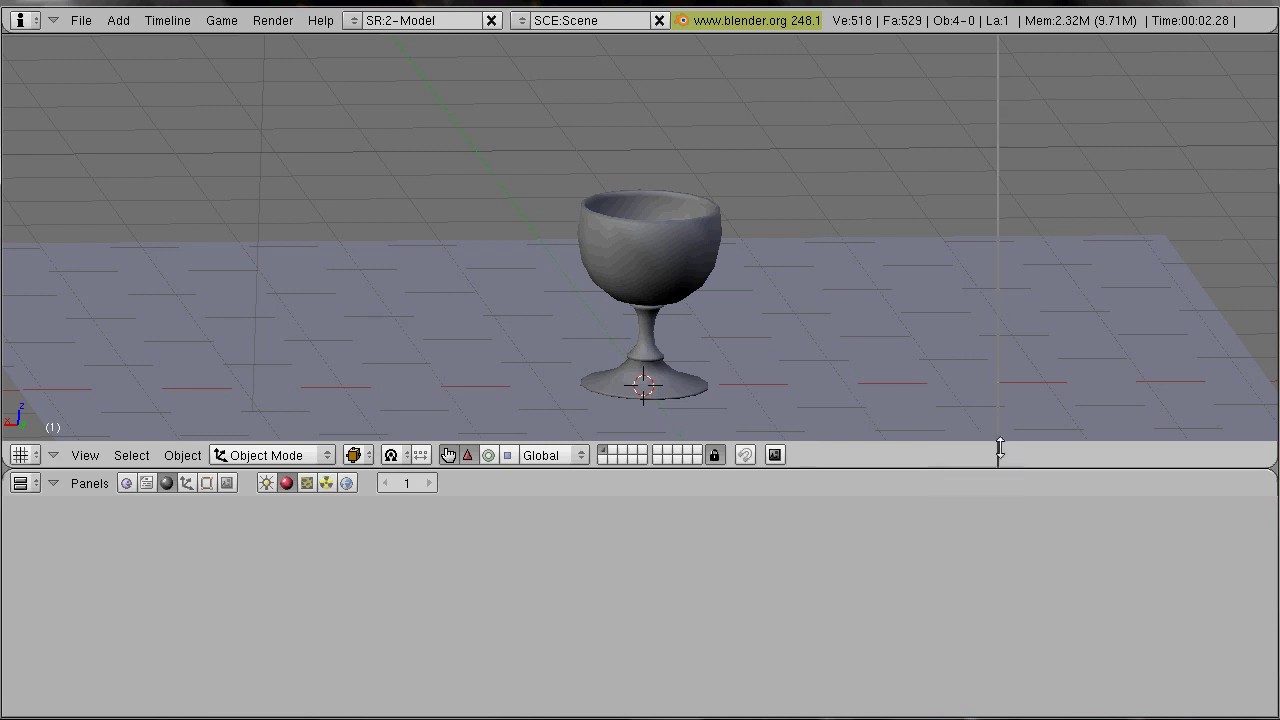
click(997, 448)
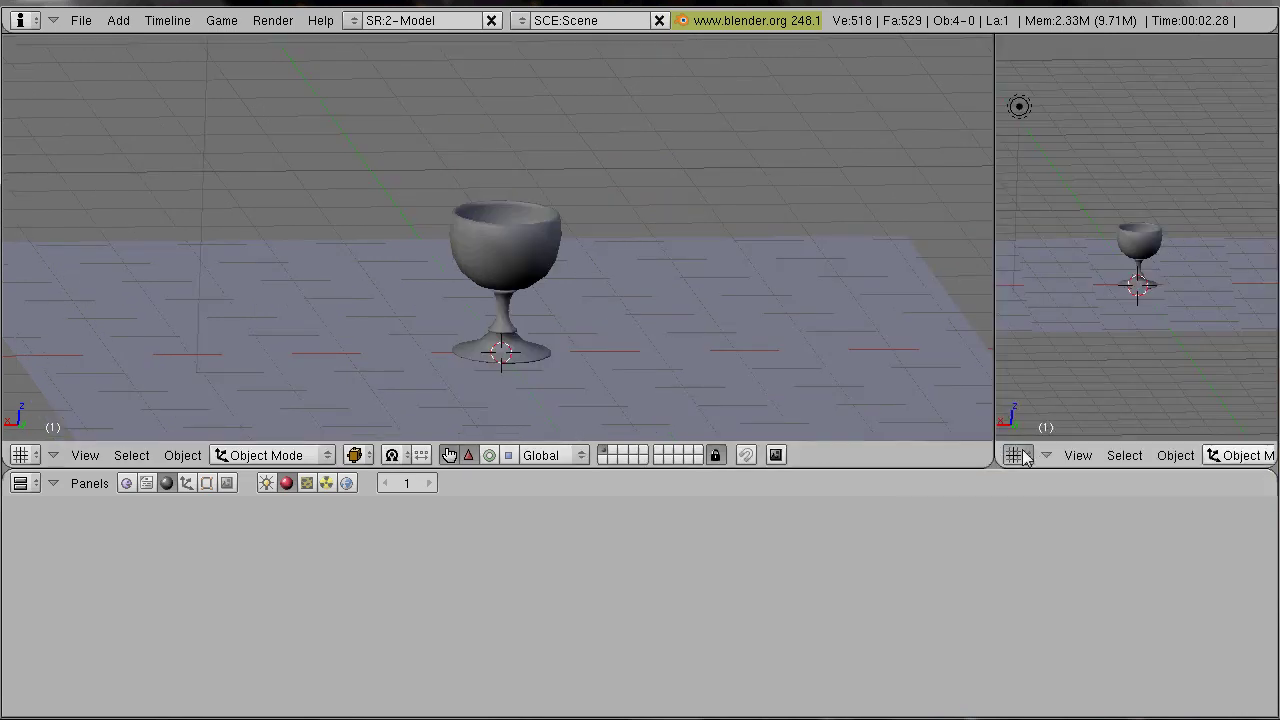
click(1018, 455)
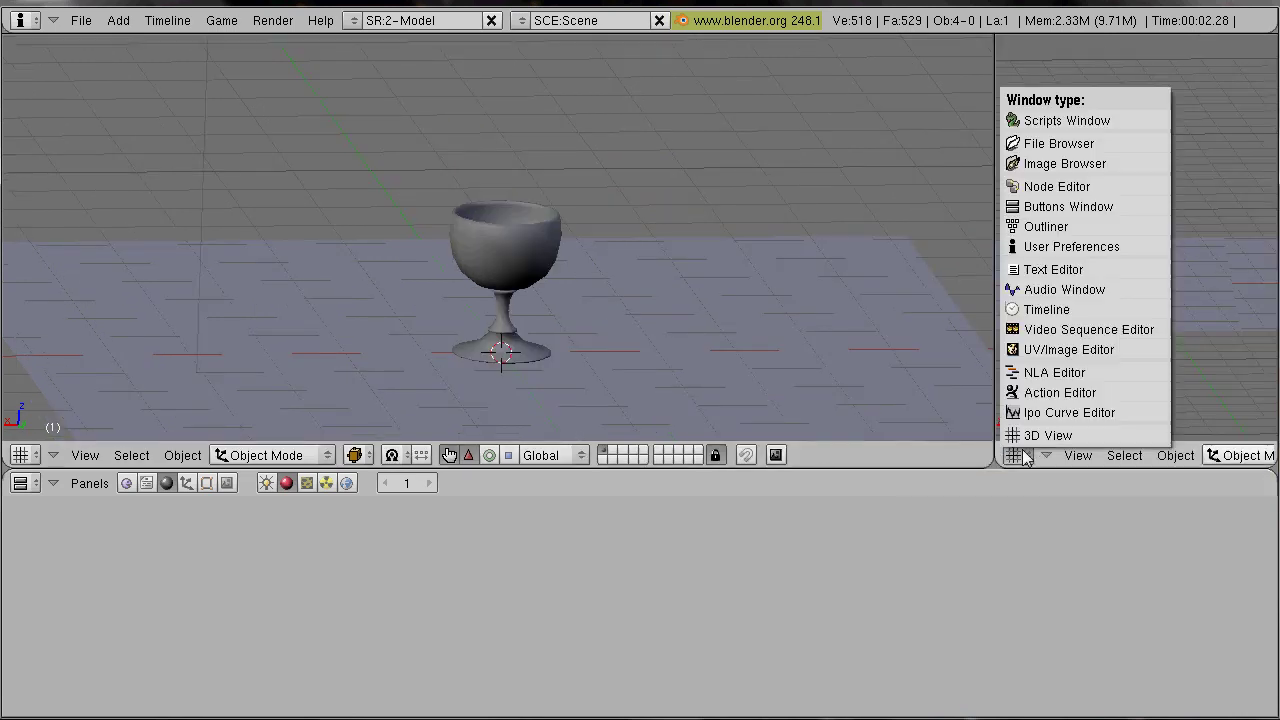
click(1100, 228)
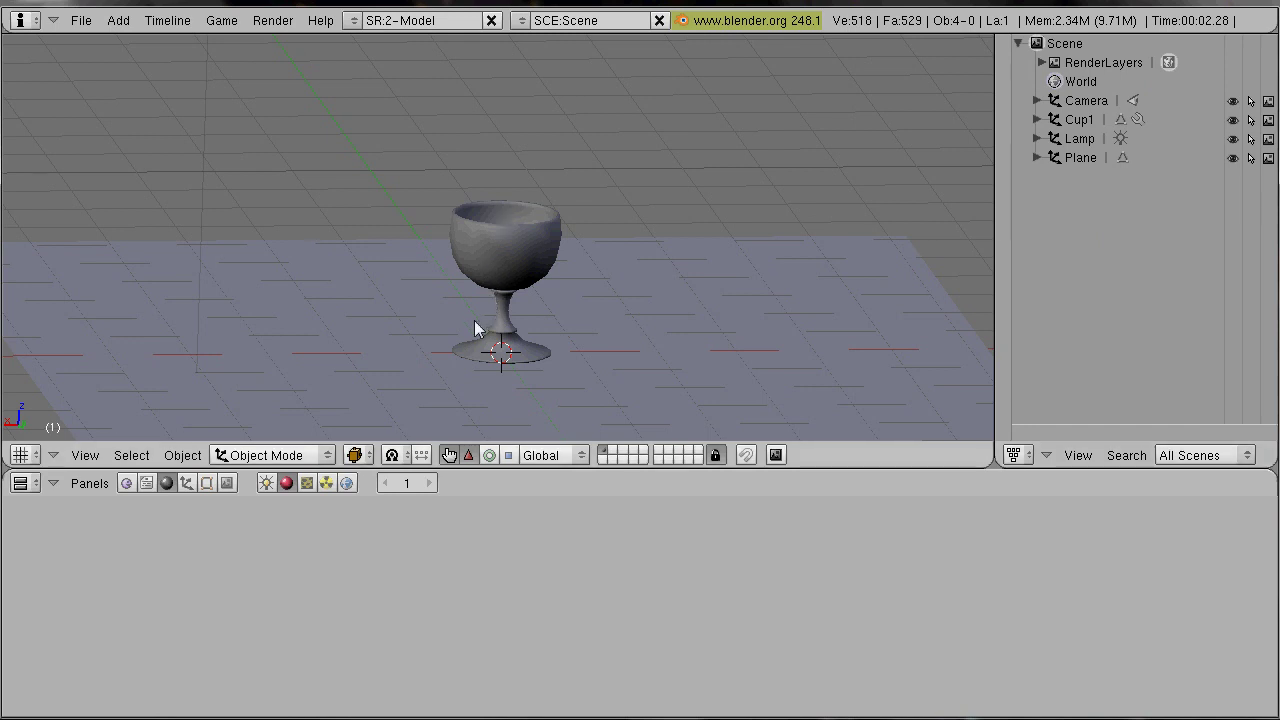
- Add a mesh cube and raise it along Z around the goblet
key(space)
mouse_move(572, 316)
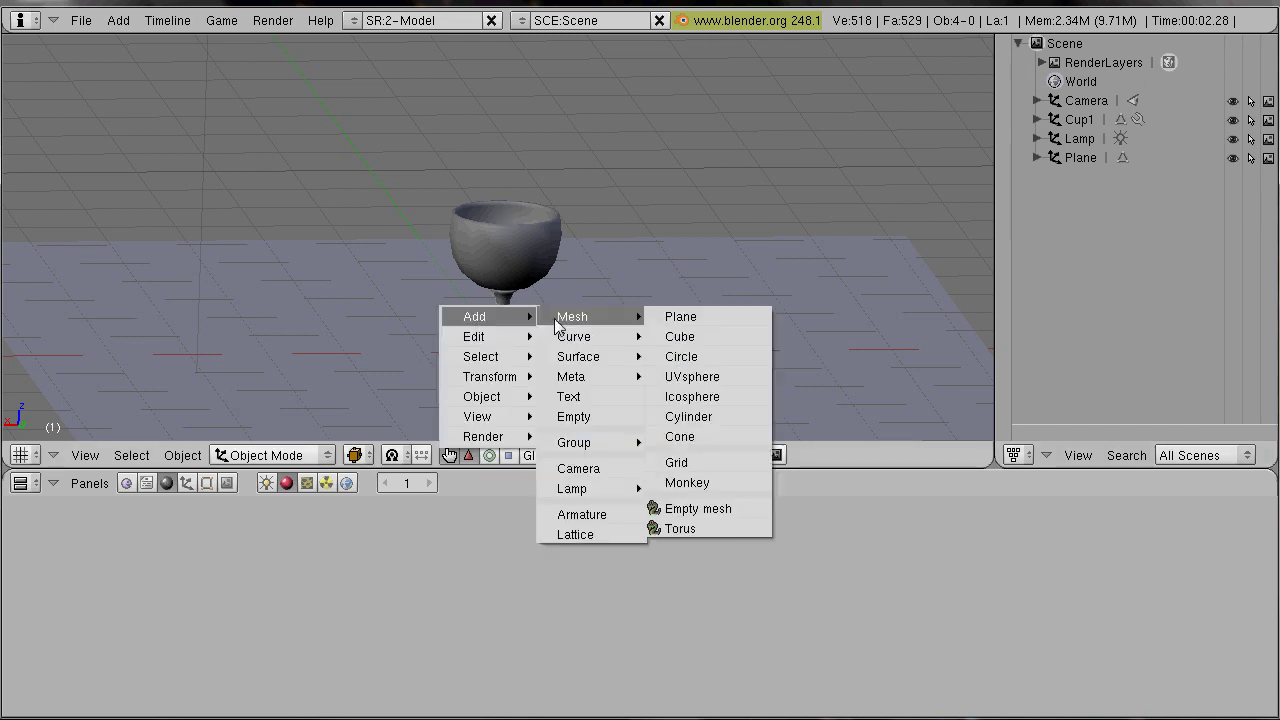
click(680, 336)
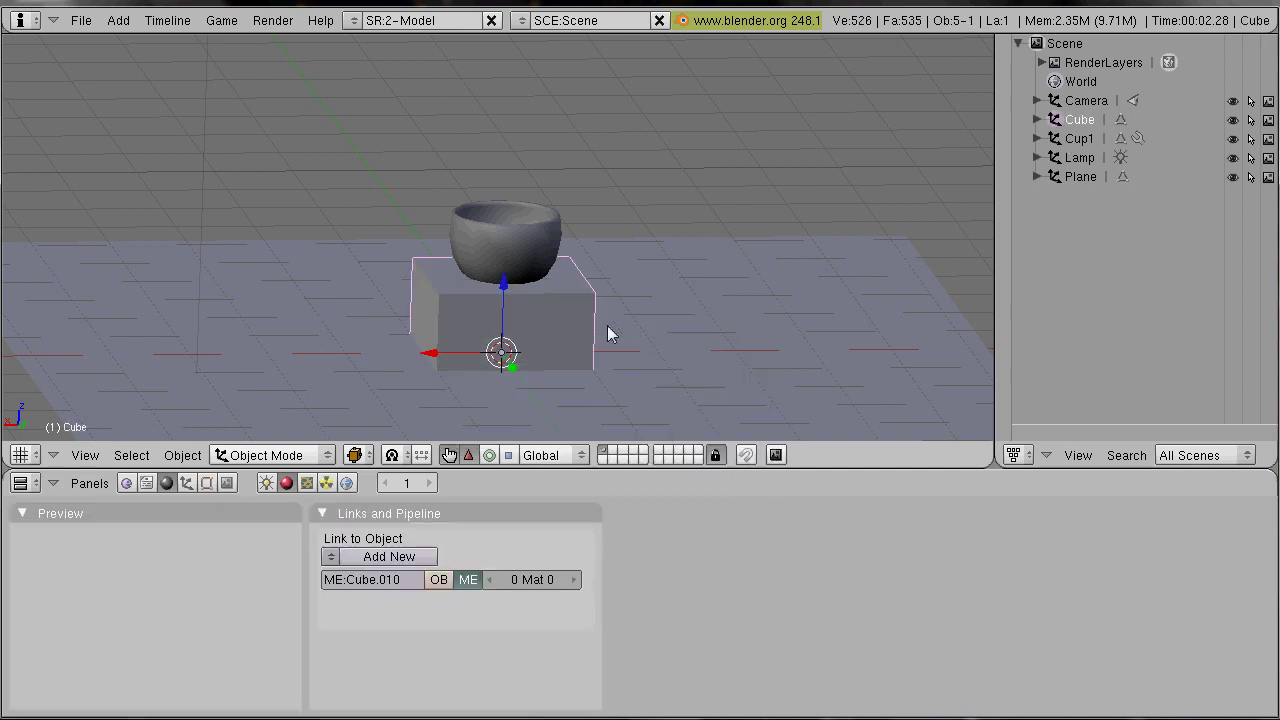
shift+middle_drag(610, 333, 651, 257)
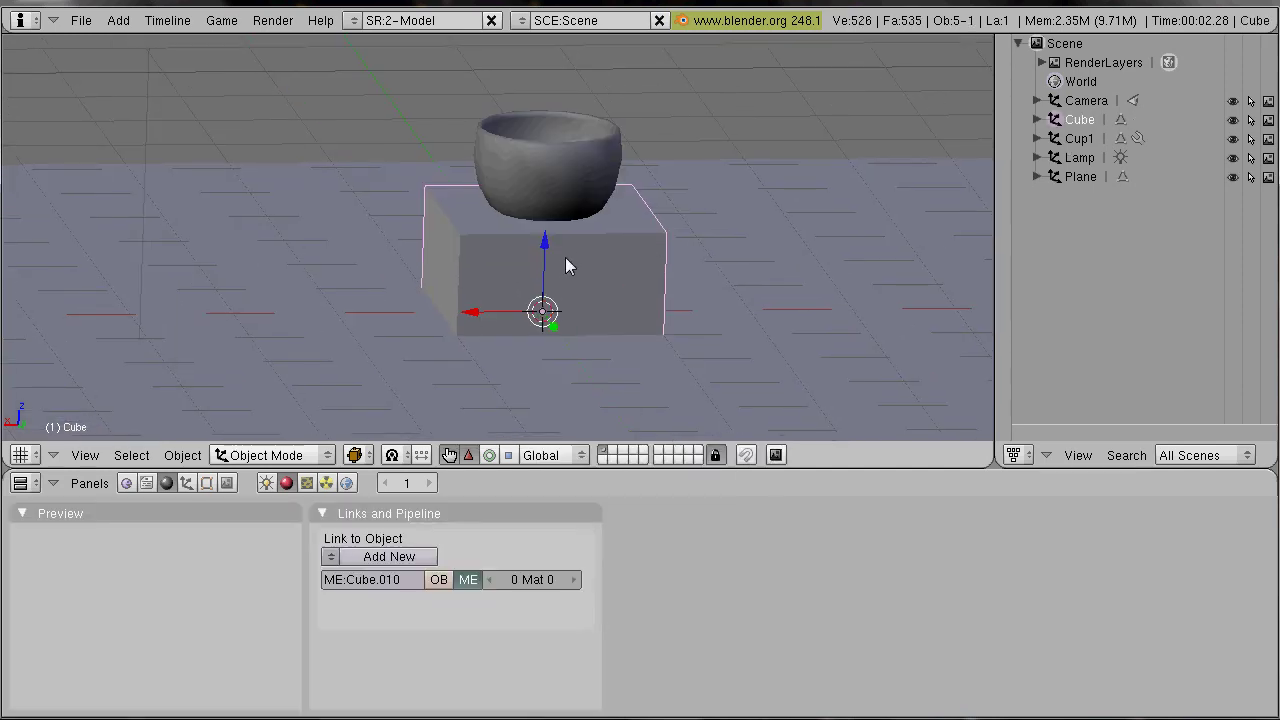
drag(544, 262, 548, 182)
- Add a second cube, Cube.001, at the goblet's base, leaving the first cube unscaled
middle_drag(548, 182, 440, 174)
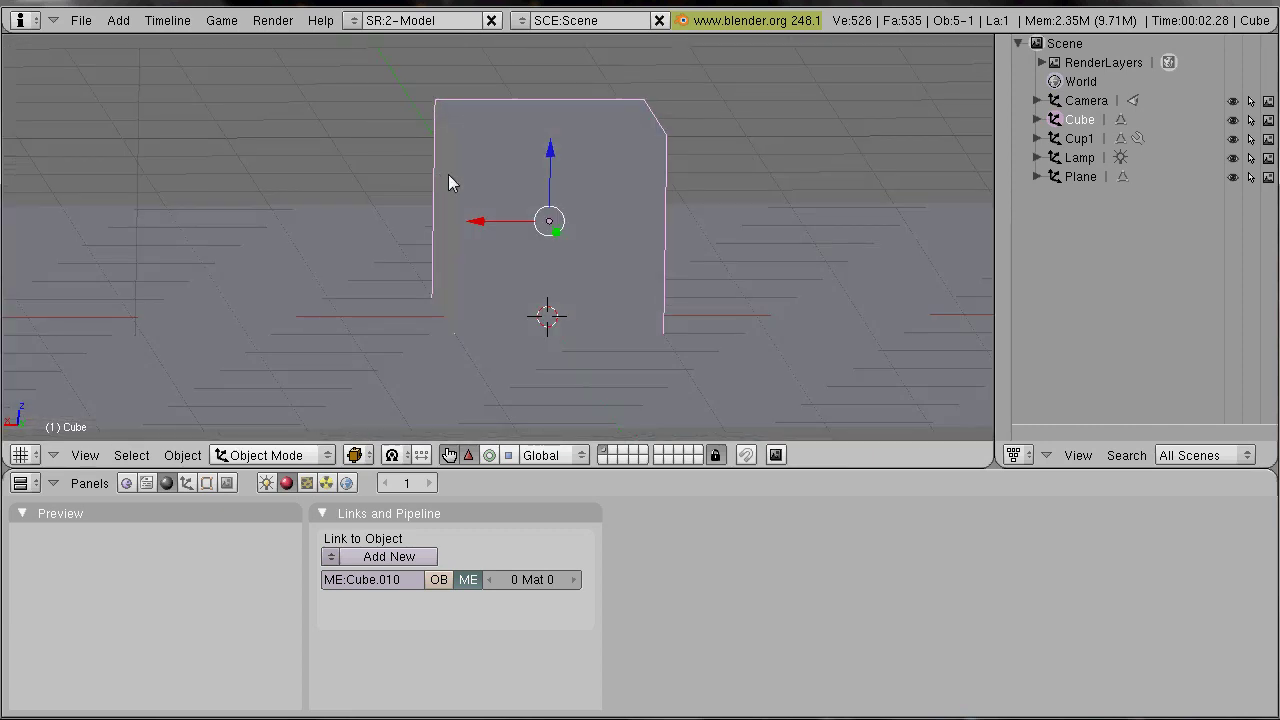
key(s)
click(713, 272)
key(ctrl+z)
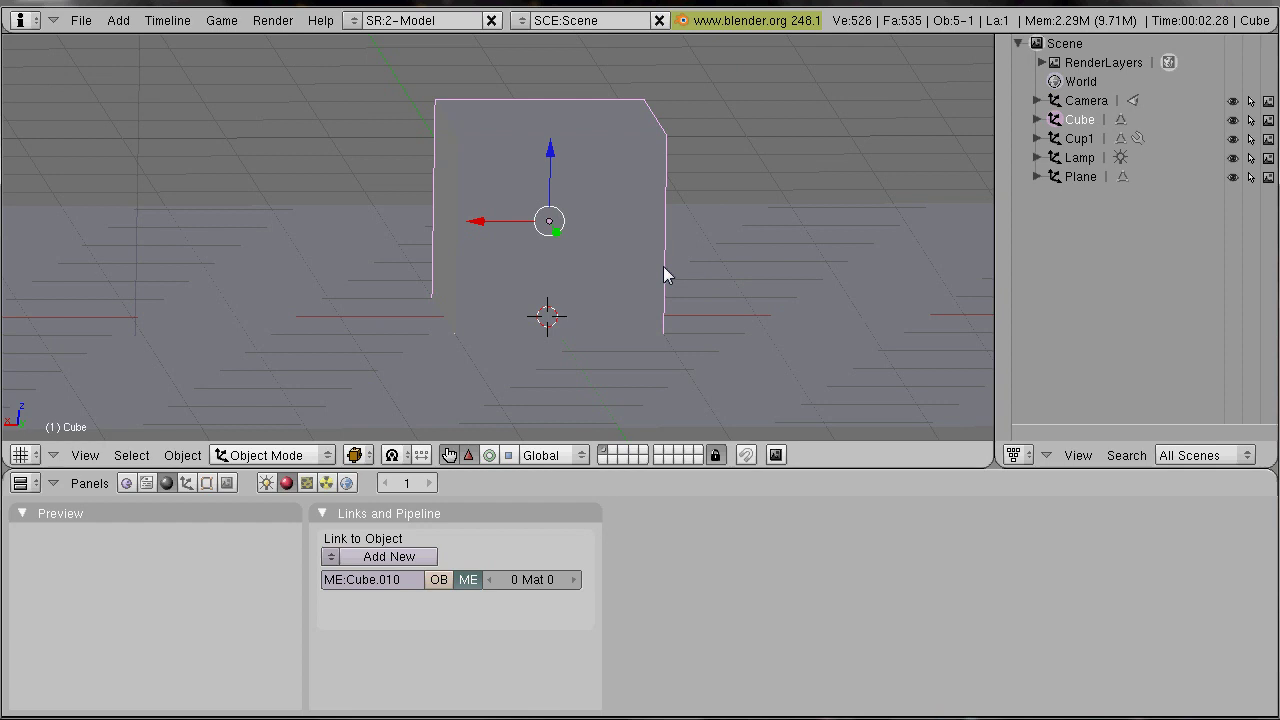
key(space)
mouse_move(765, 263)
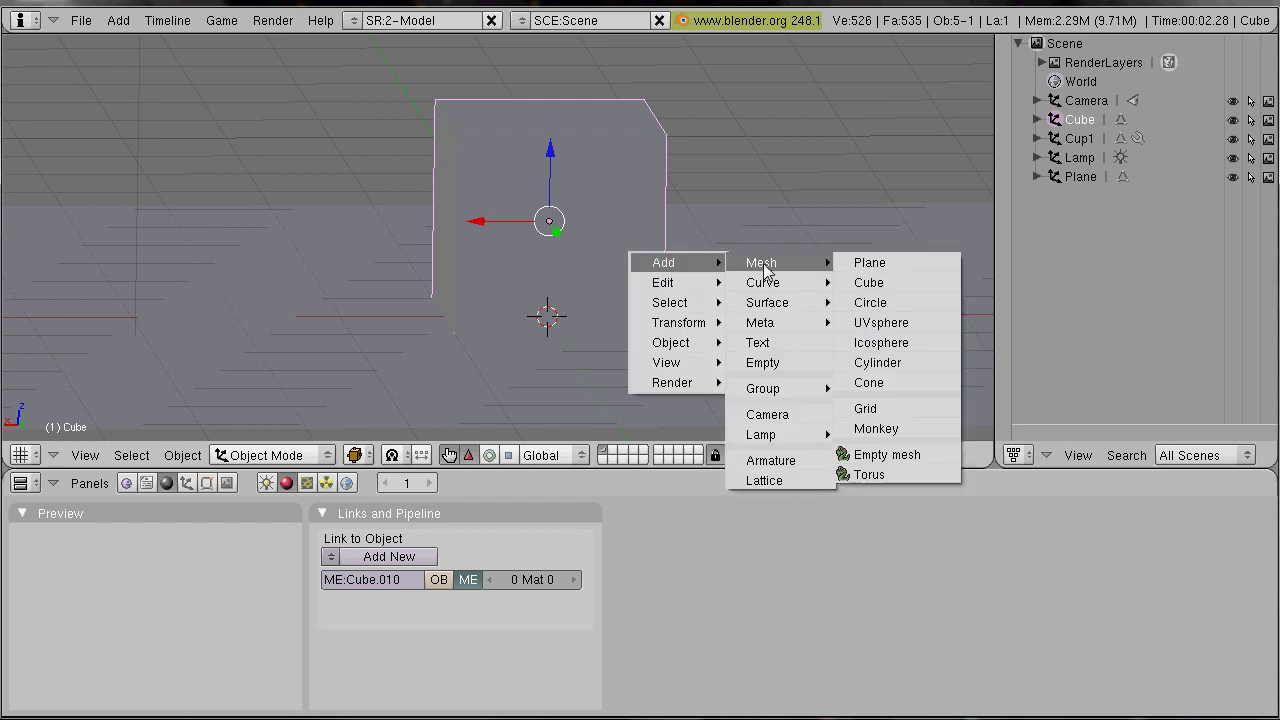
click(869, 283)
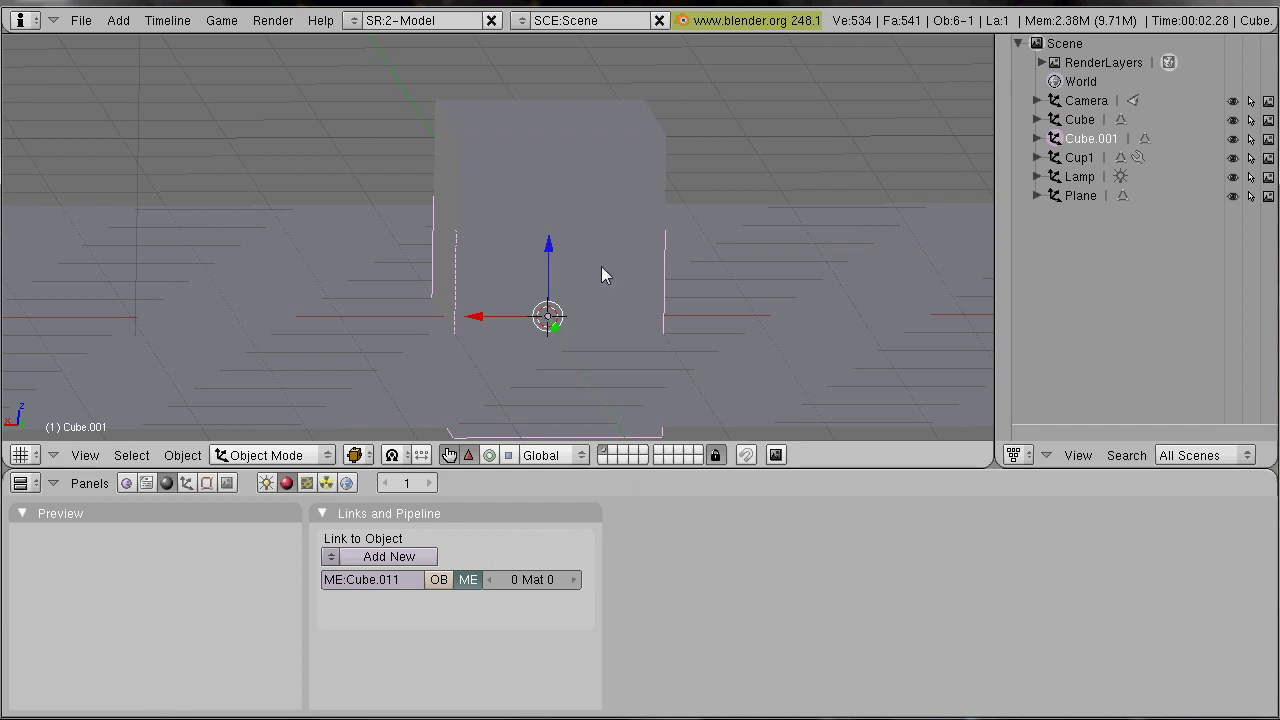
- Switch the viewport draw type to Wireframe
click(353, 455)
click(371, 414)
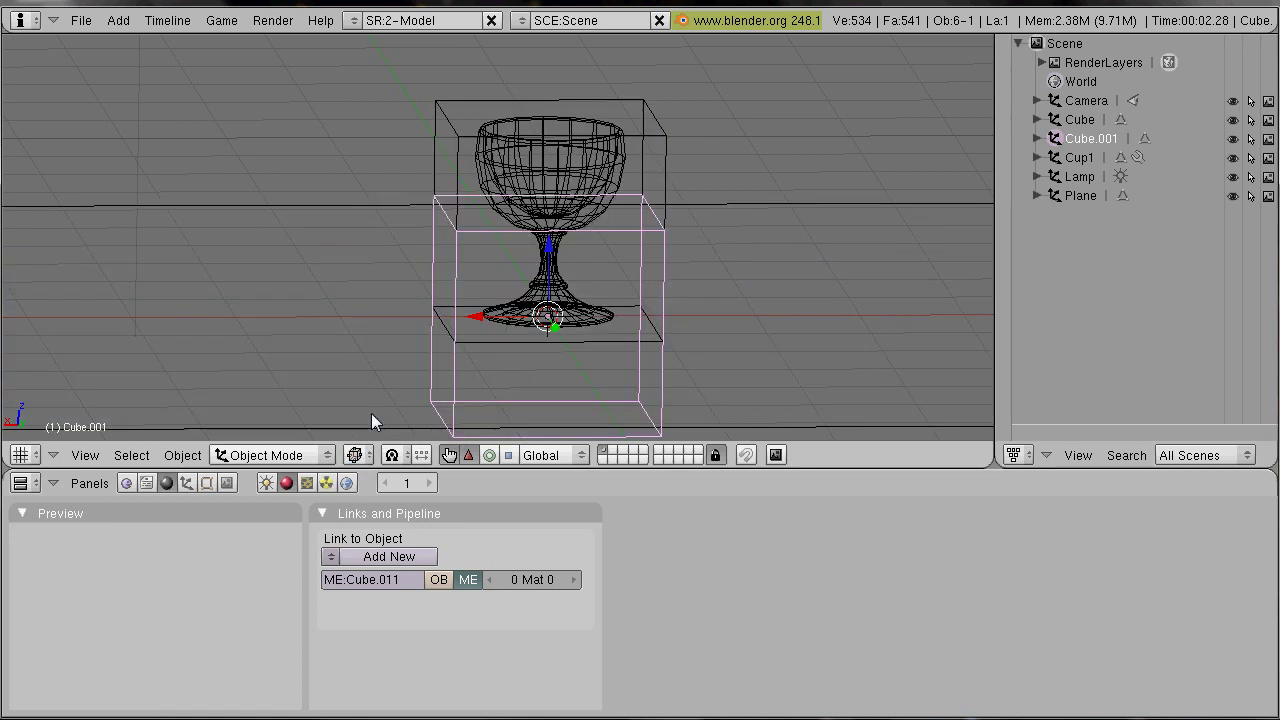
middle_drag(349, 306, 441, 284)
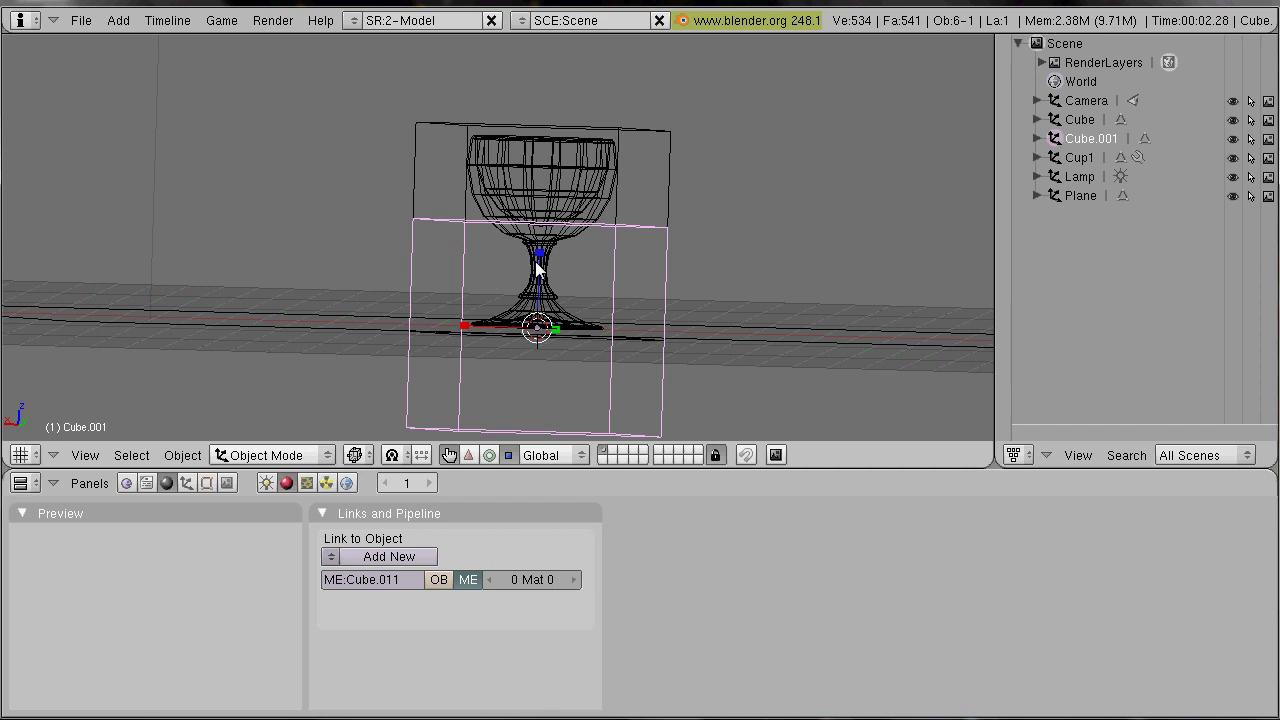
- Scale Cube.001 flat along Z into a thin slab and lower it slightly below the goblet's foot
key(s)
key(z)
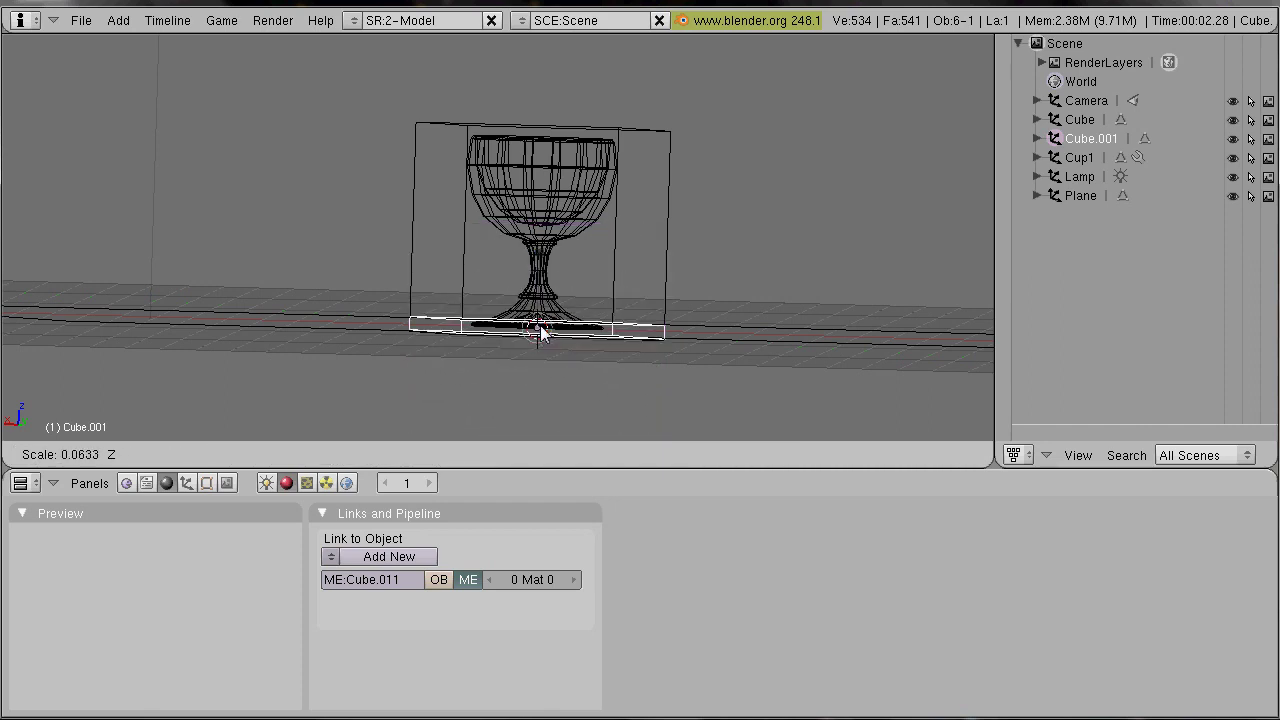
click(537, 331)
scroll(550, 333, up, 1)
scroll(553, 335, up, 1)
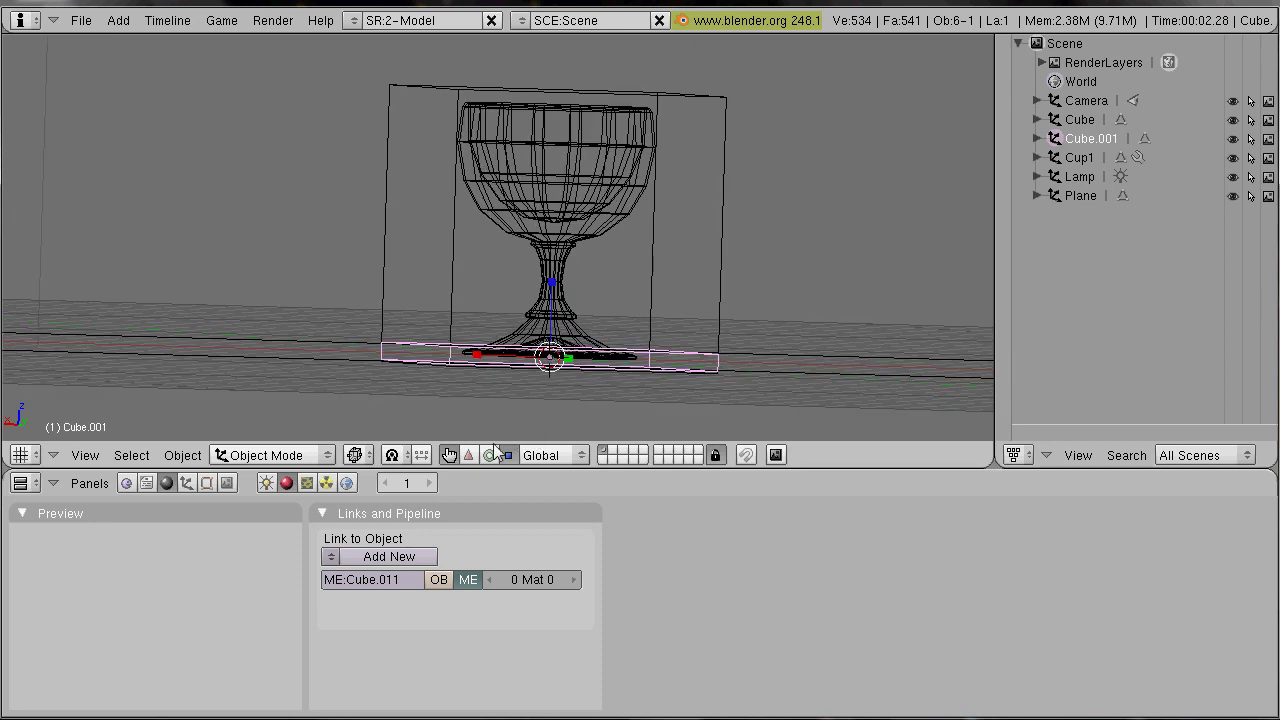
middle_drag(531, 217, 580, 234)
drag(518, 283, 521, 297)
middle_drag(521, 297, 473, 315)
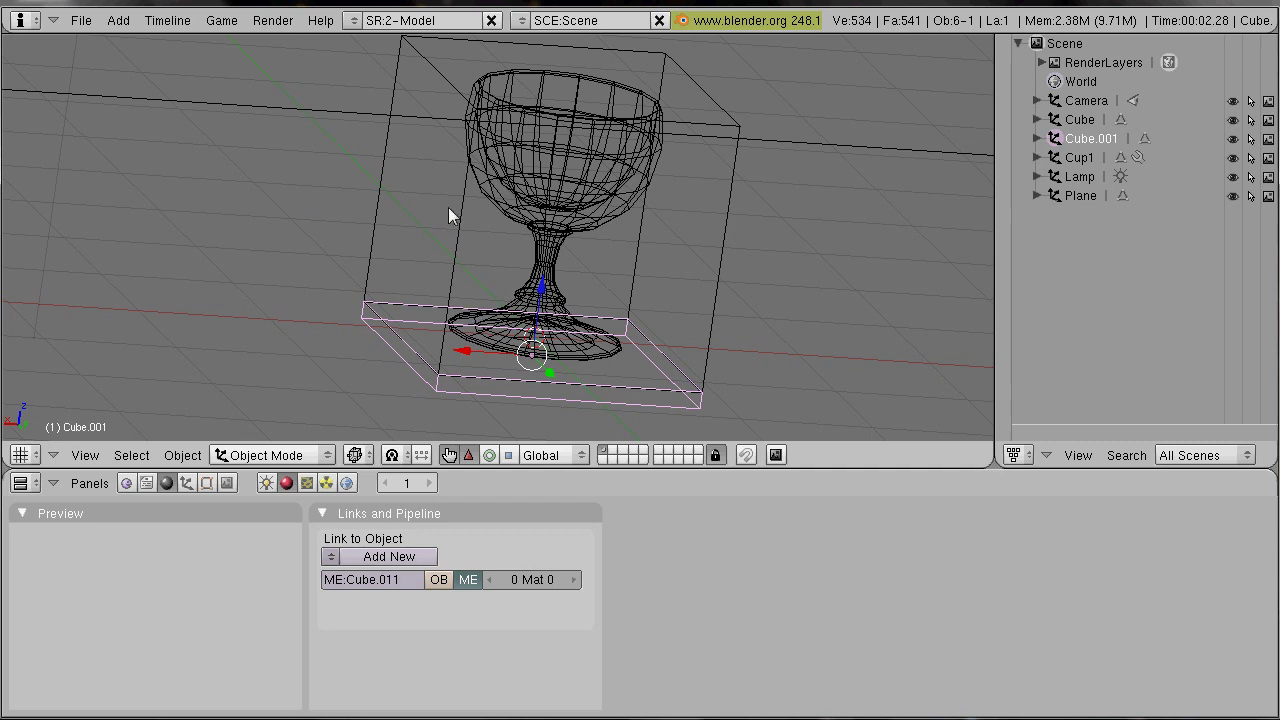
- Parent the flat slab Cube.001 to the tall Cube
shift+right_click(382, 191)
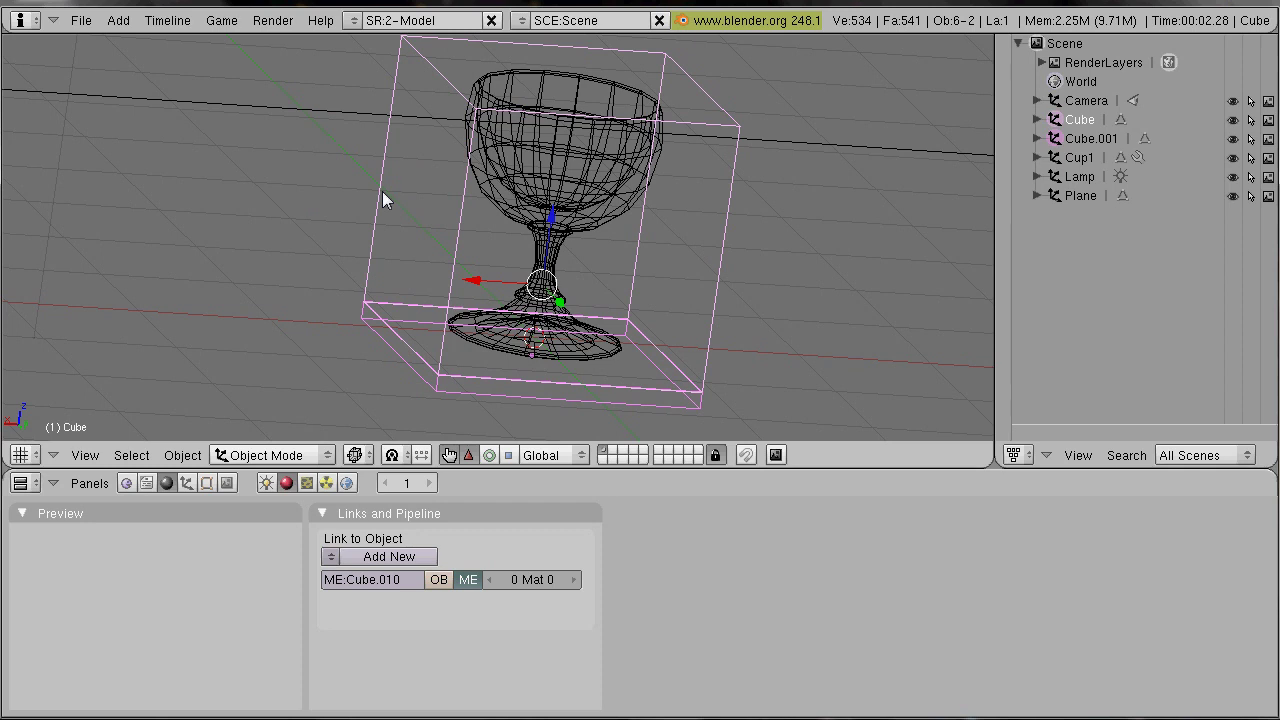
key(ctrl+p)
click(382, 193)
- Raise the tall Cube about 0.8322 on Z so the slab sits beneath the goblet's bowl
right_click(600, 161)
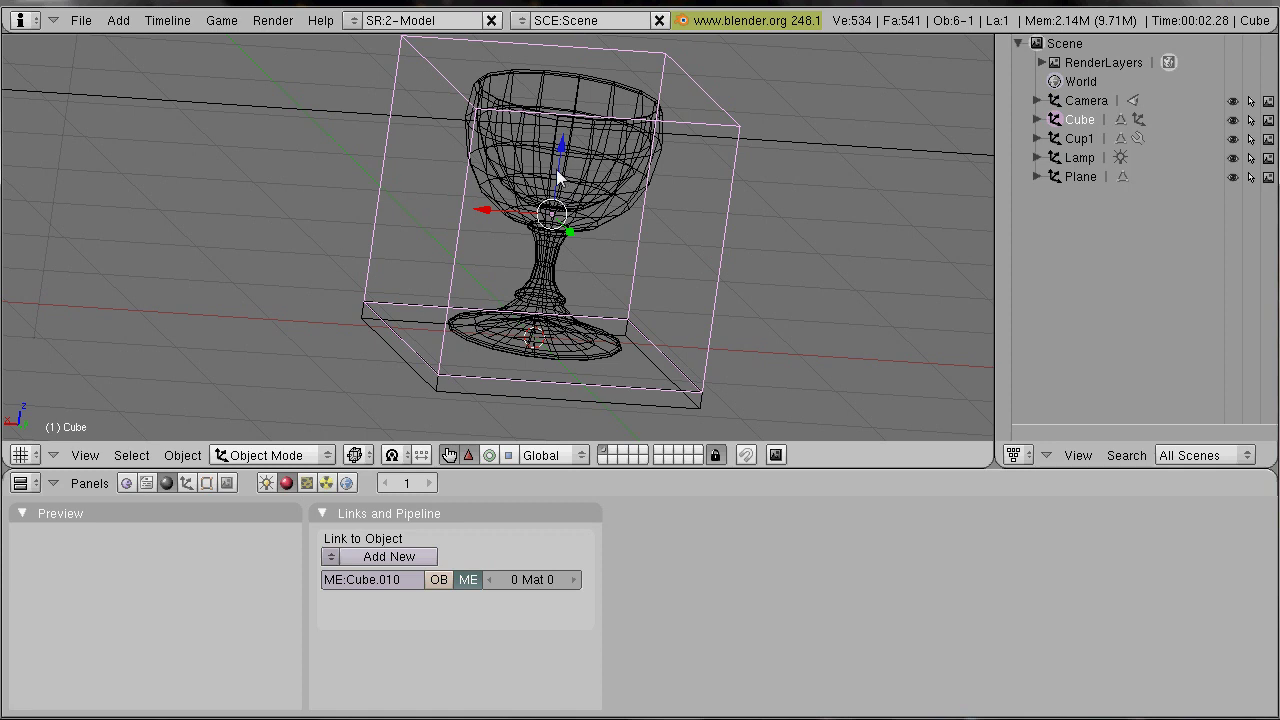
key(g)
key(z)
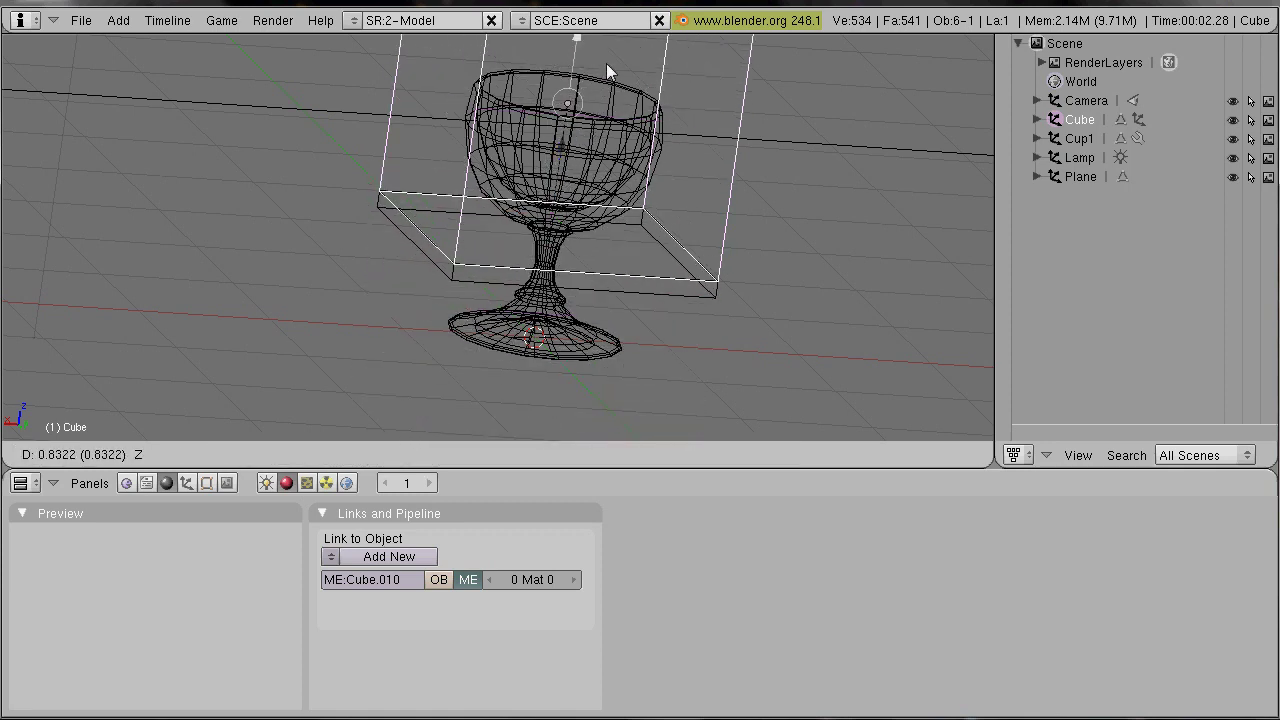
click(606, 66)
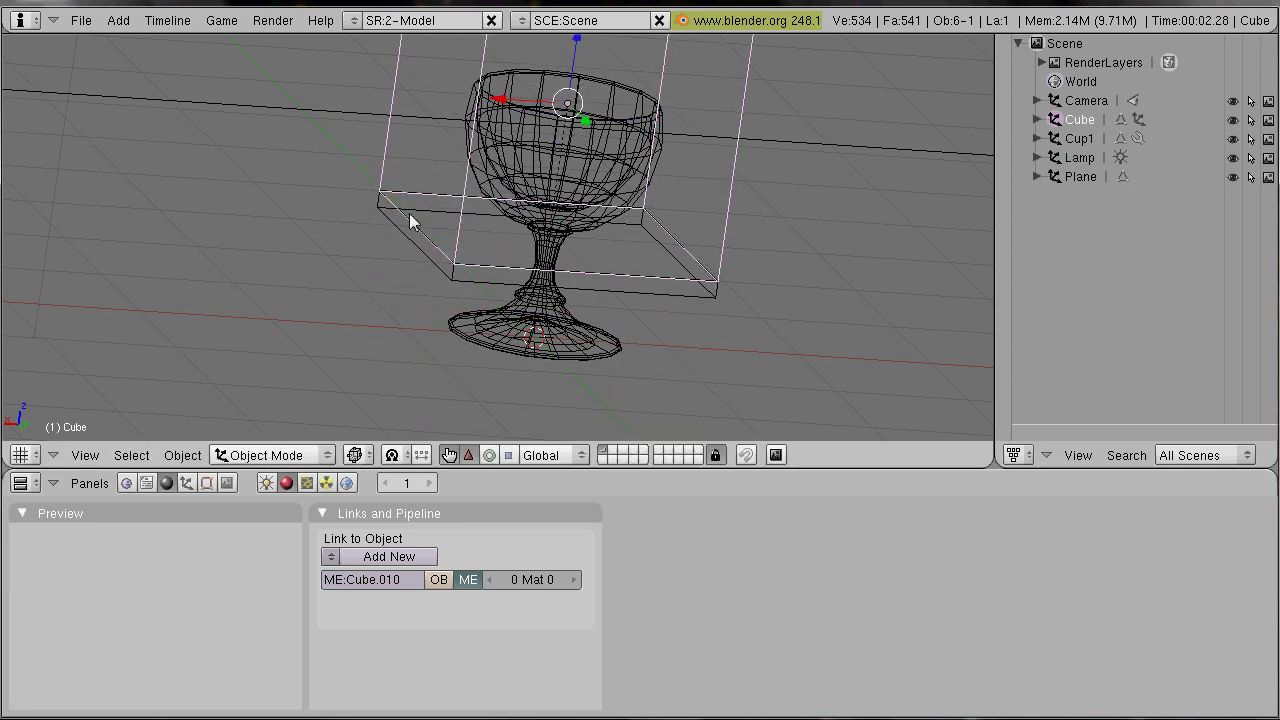
middle_drag(673, 95, 441, 137)
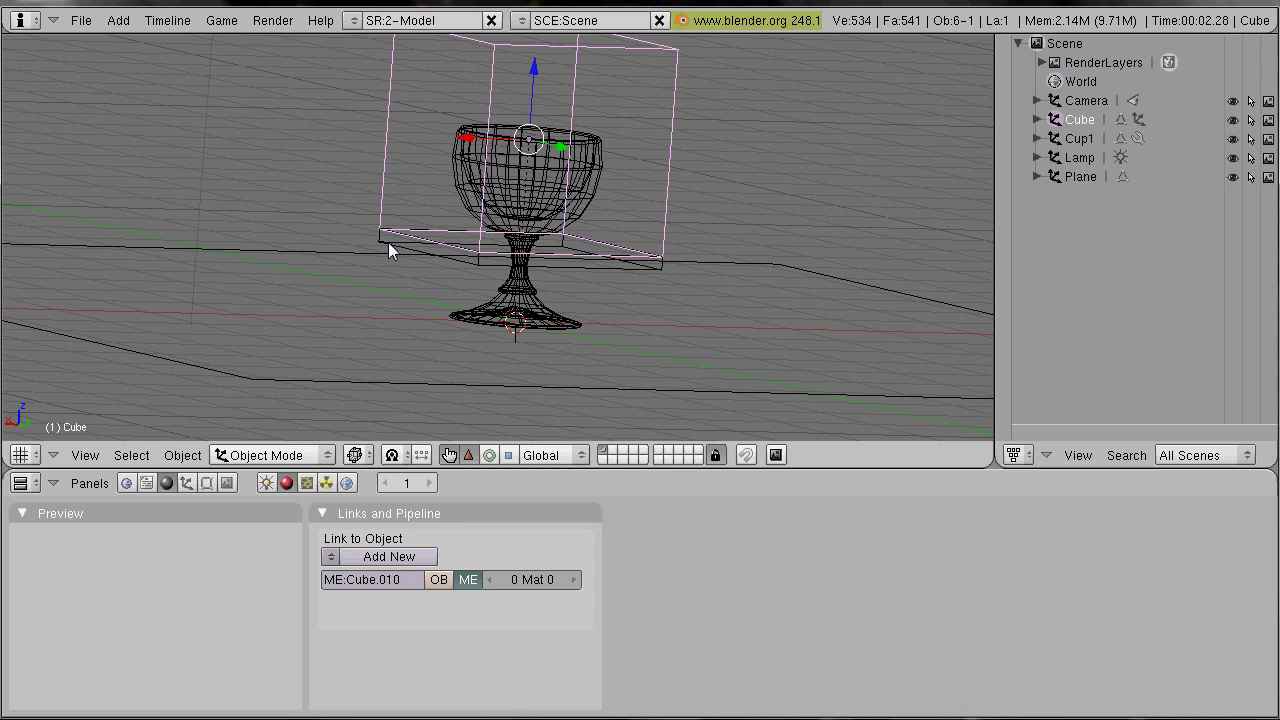
- Rename the tall cube to 'Disintegration' in the Editing panel's object name field
click(207, 484)
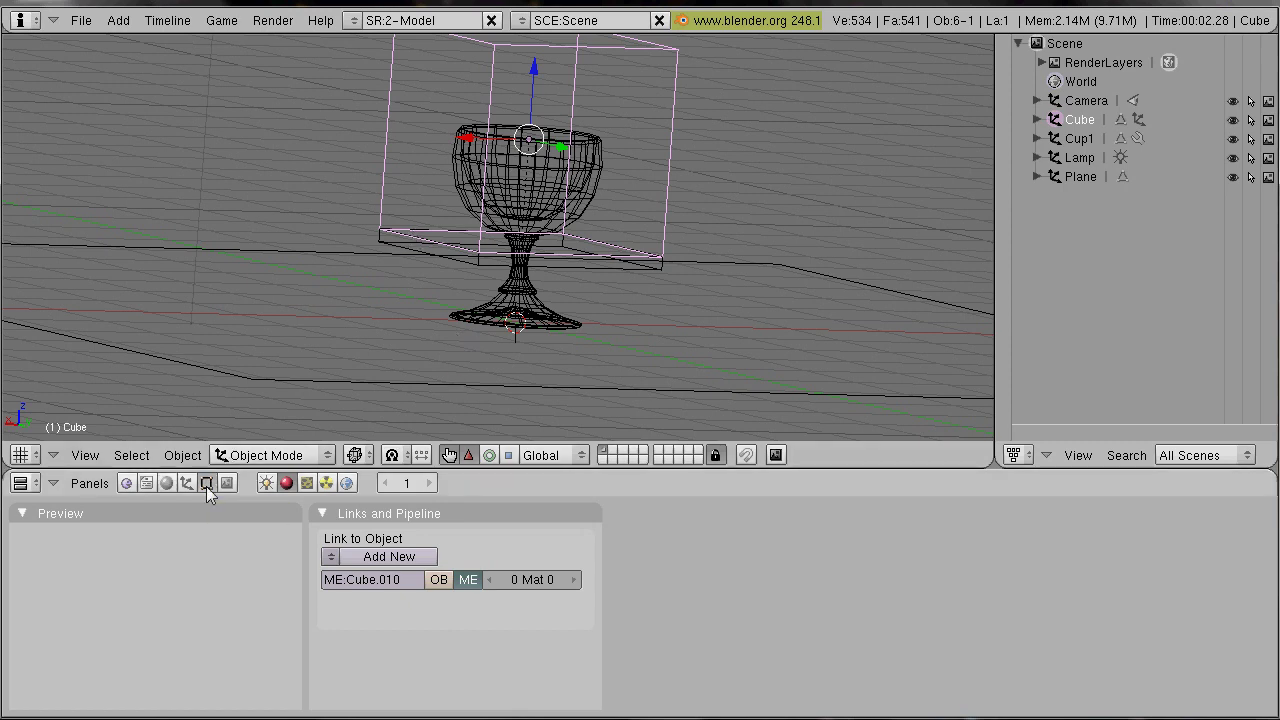
click(226, 540)
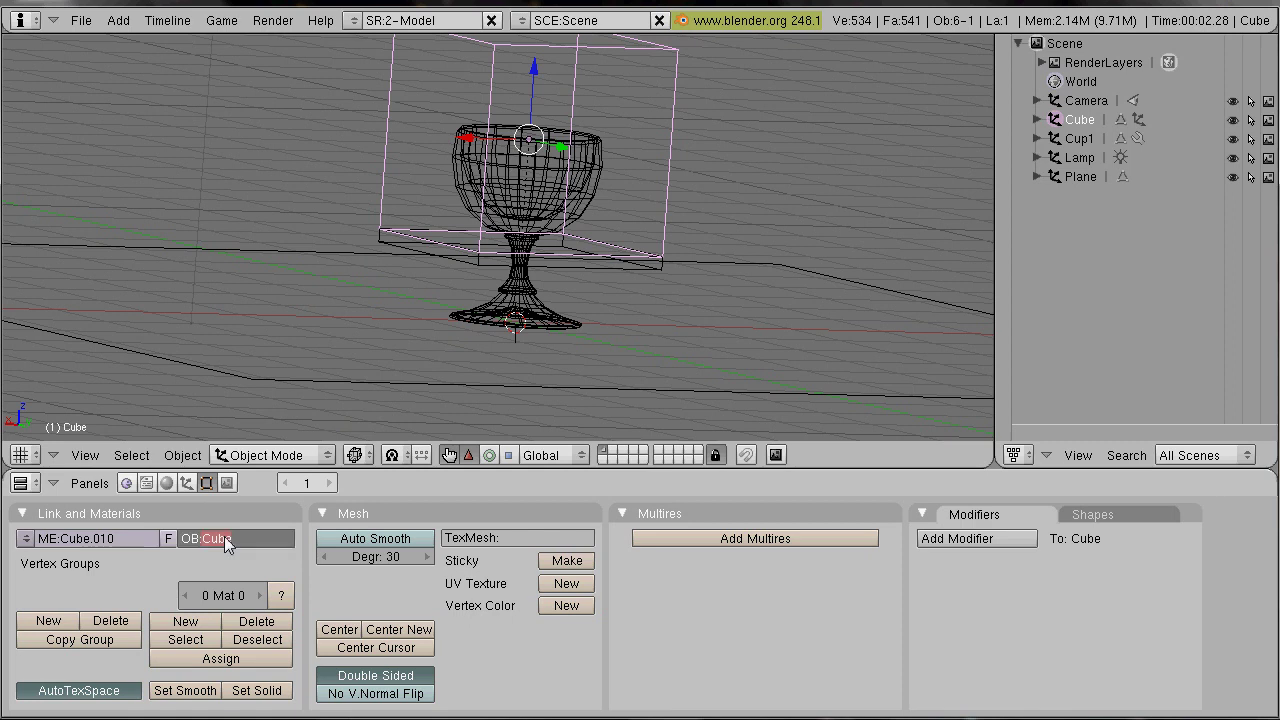
text(Disintegration)
key(Return)
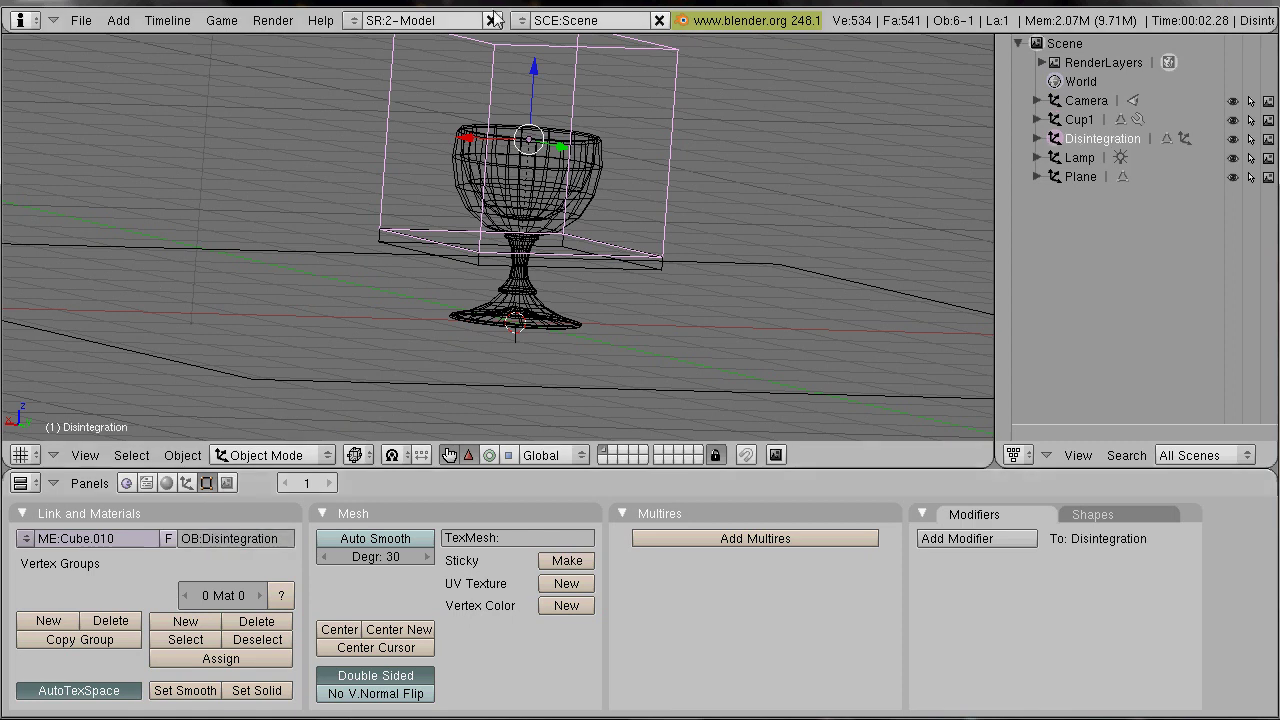
scroll(419, 295, up, 1)
scroll(418, 293, up, 2)
- Select the flat slab Cube.001 and rename it 'Glow'
right_click(442, 287)
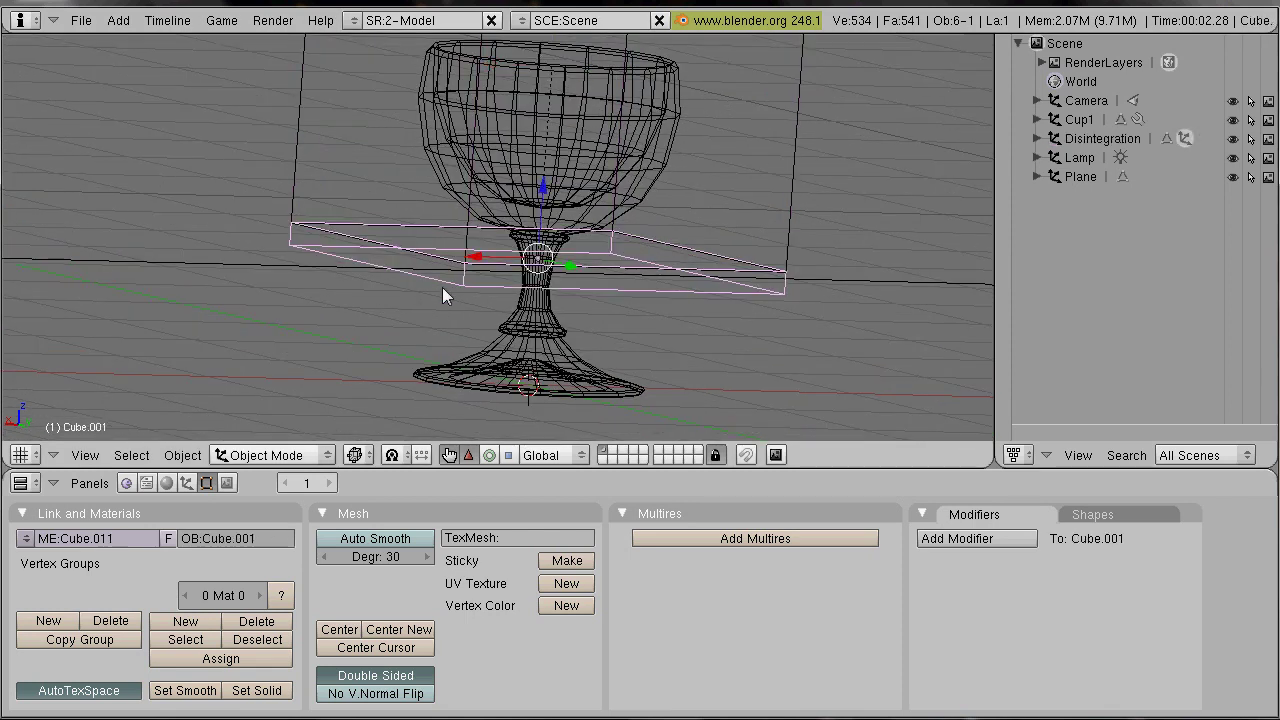
click(228, 536)
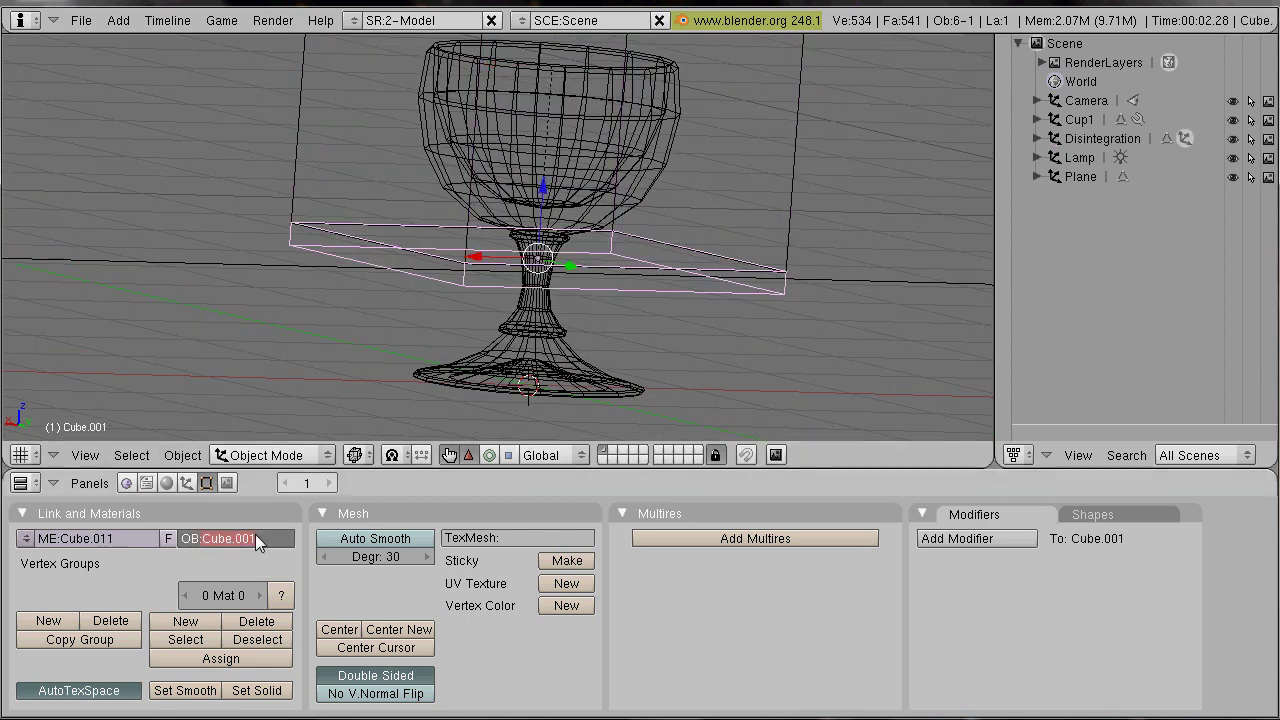
text(Glow)
key(Return)
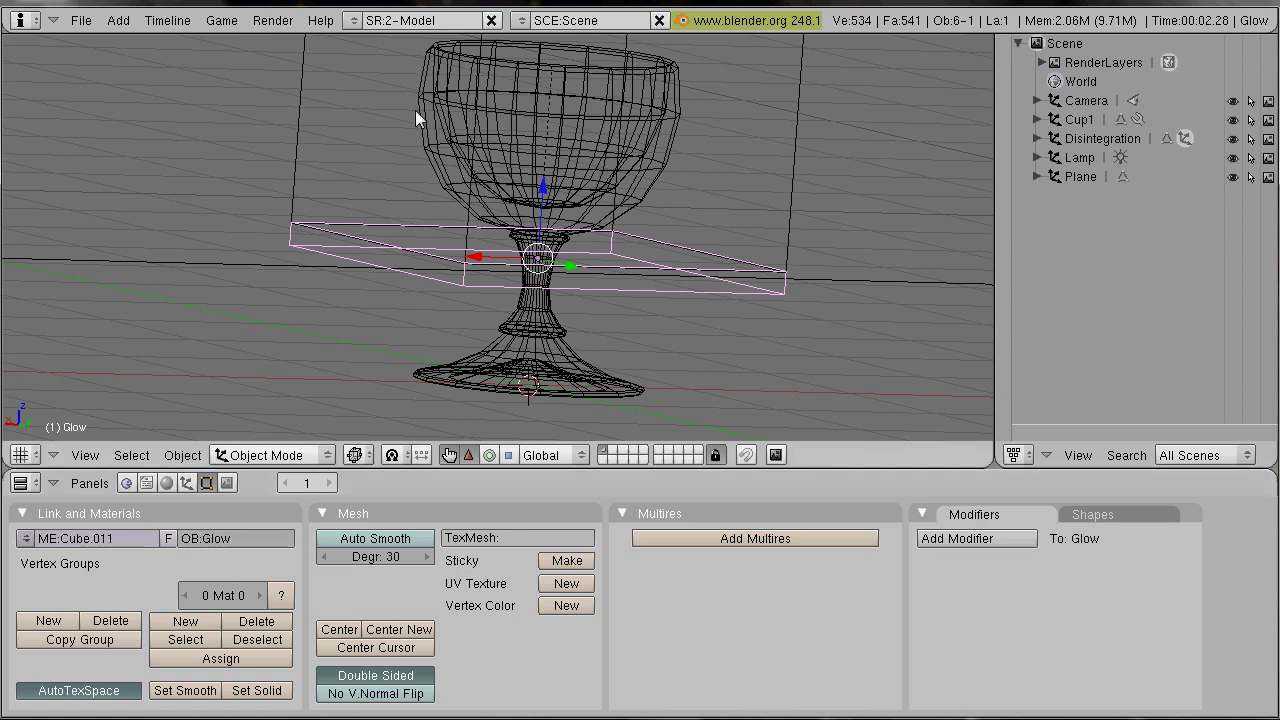
scroll(490, 152, down, 3)
middle_drag(211, 174, 339, 218)
- Lift the Glow plate higher along the Z axis
scroll(571, 241, down, 3)
middle_drag(571, 241, 540, 200)
scroll(541, 212, down, 2)
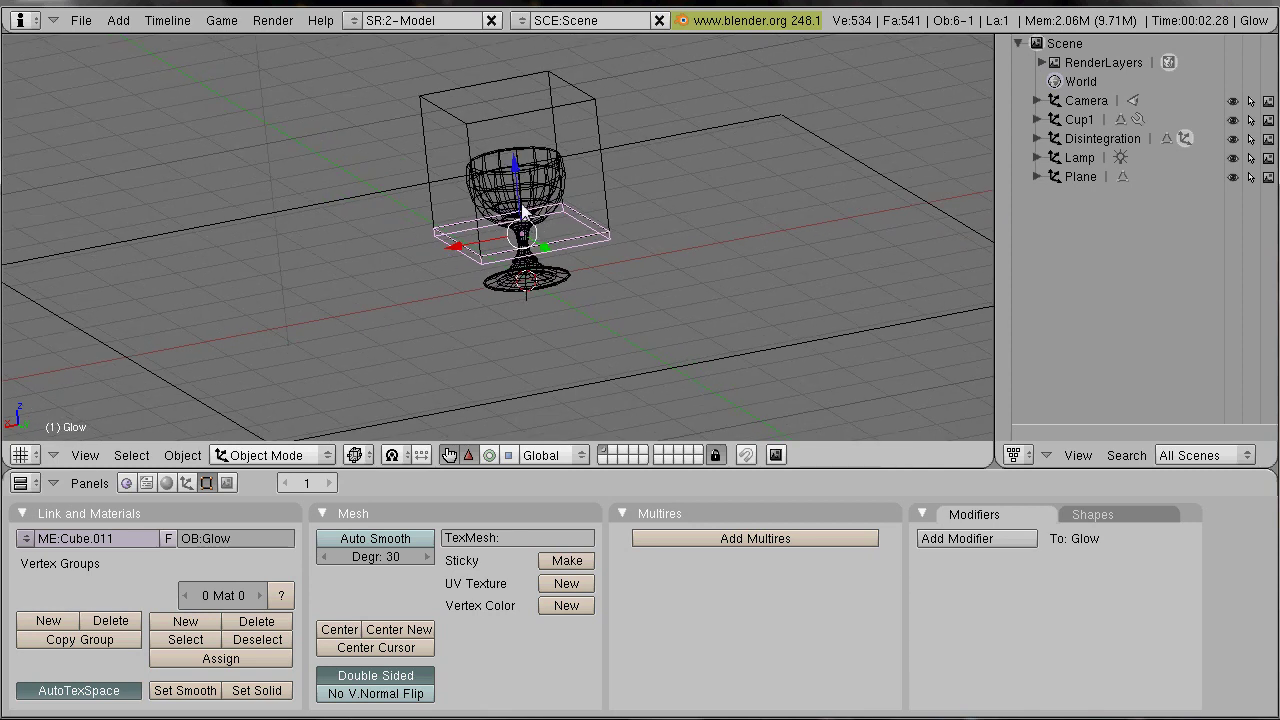
key(g)
key(z)
click(510, 105)
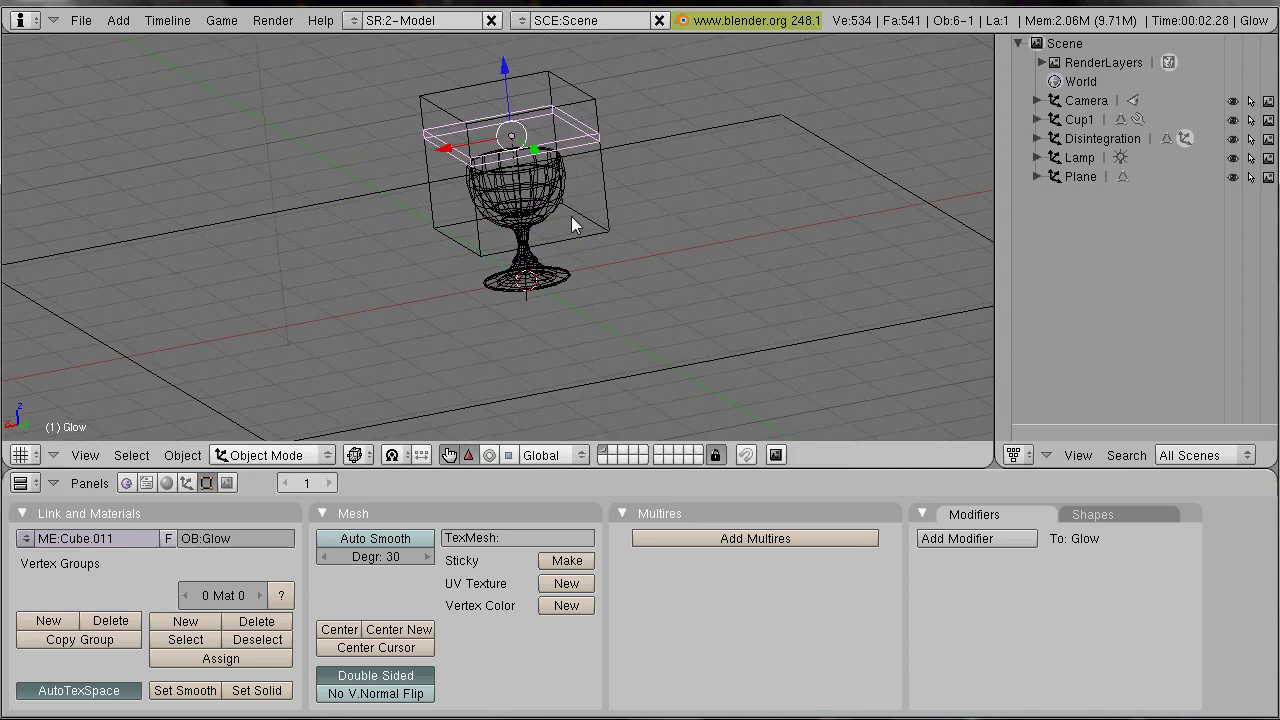
- Raise the Disintegration cube above the goblet along Z and insert a Loc keyframe at frame 1
right_click(463, 124)
key(g)
key(z)
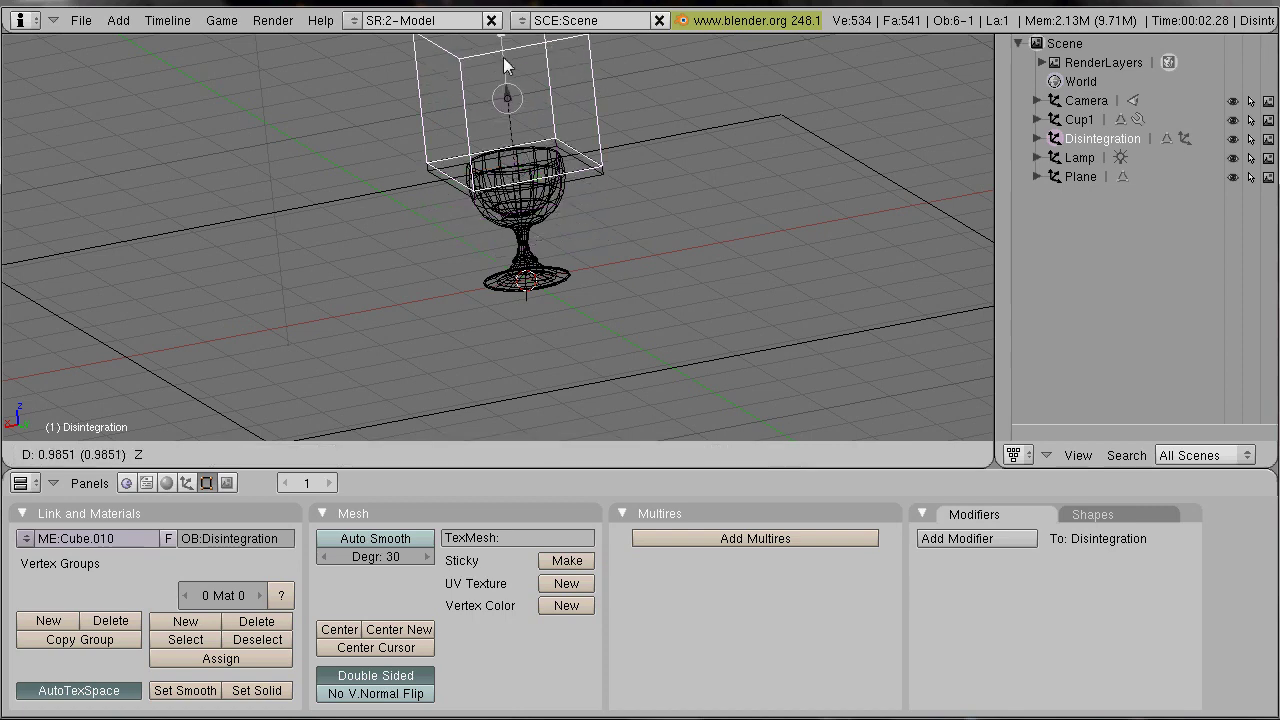
key(1)
key(Return)
middle_drag(509, 263, 531, 120)
key(g)
key(z)
click(502, 66)
key(i)
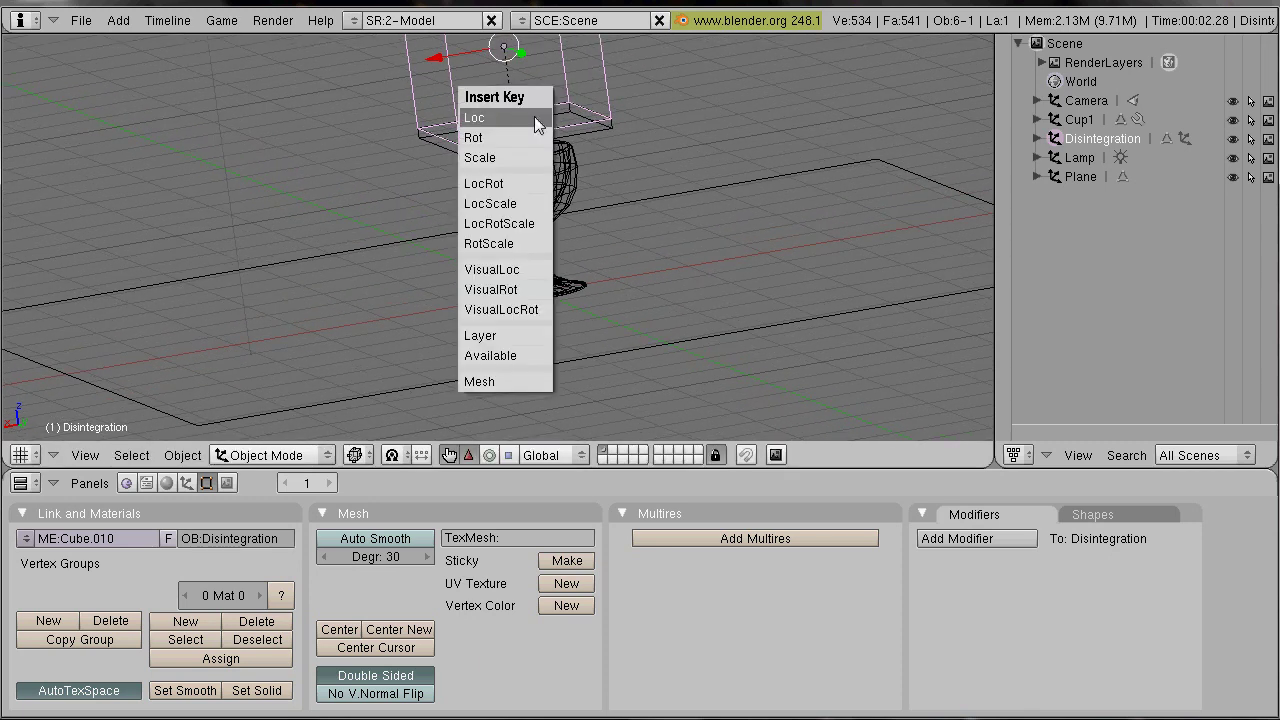
click(534, 118)
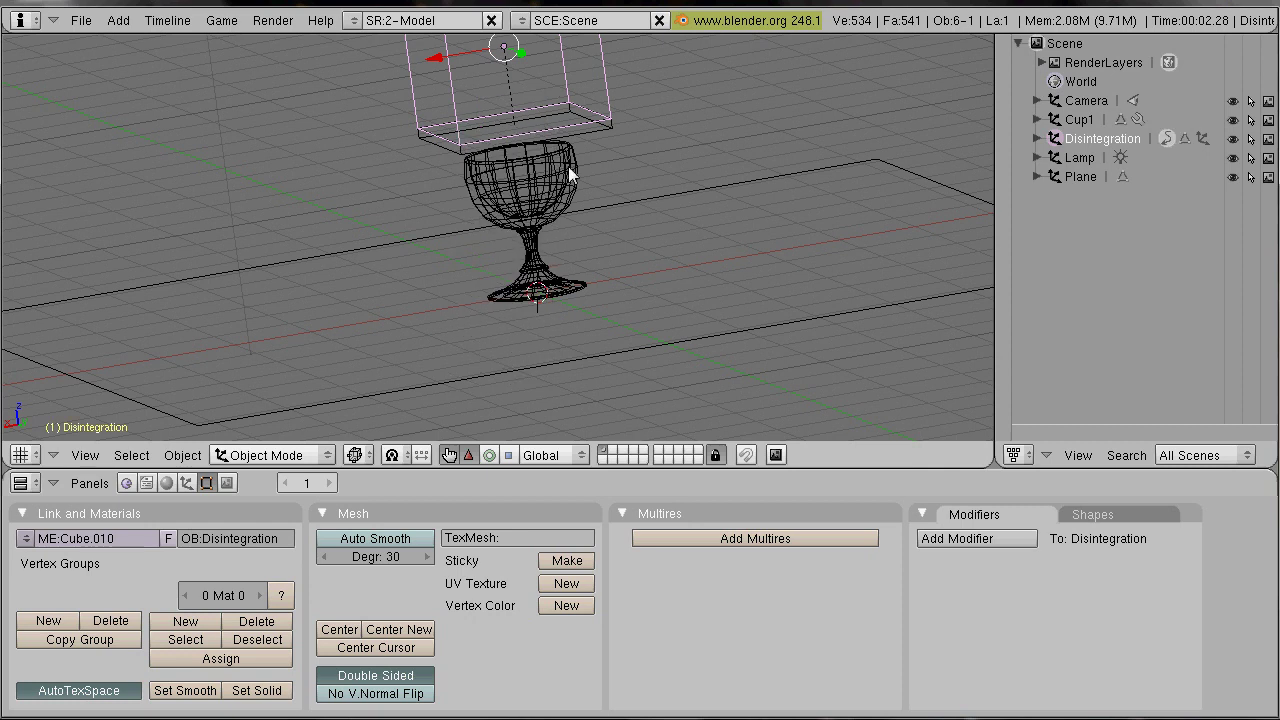
- At frame 50, lower the Disintegration cube around the cup and insert a Loc keyframe
key(Up)
key(Up)
key(Left)
middle_drag(570, 175, 559, 62)
drag(535, 133, 566, 303)
middle_drag(423, 289, 668, 329)
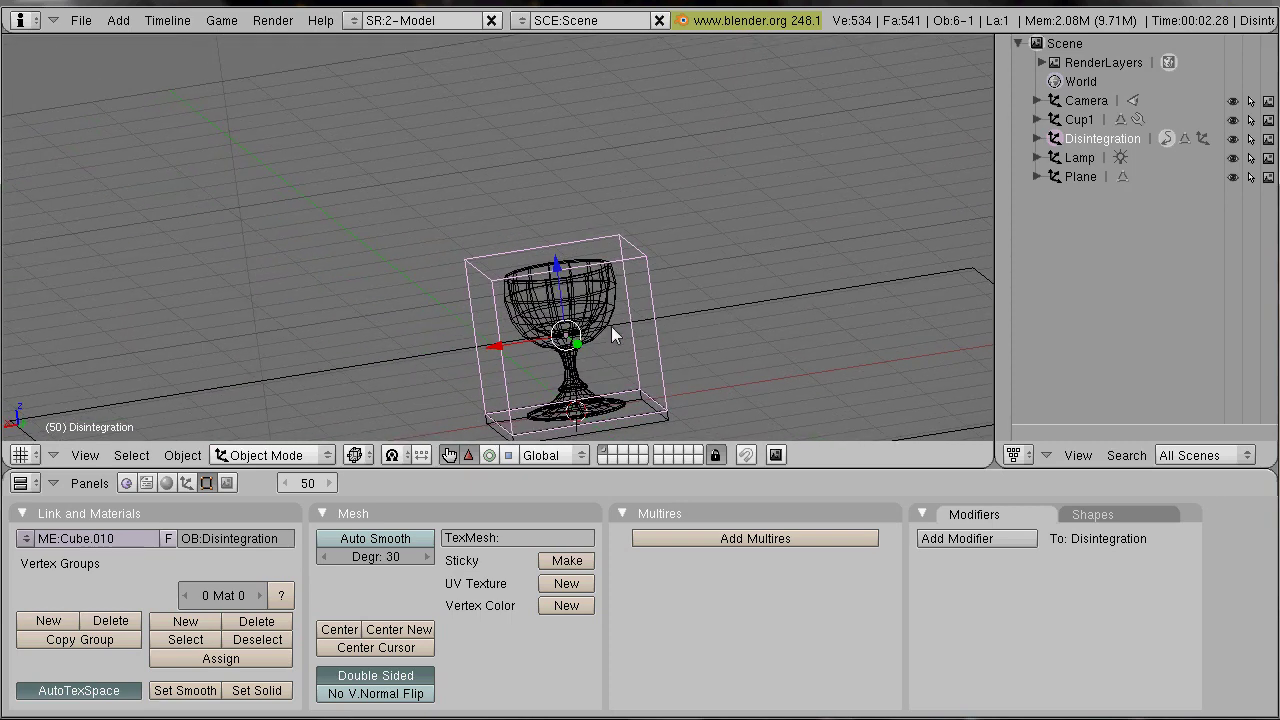
key(i)
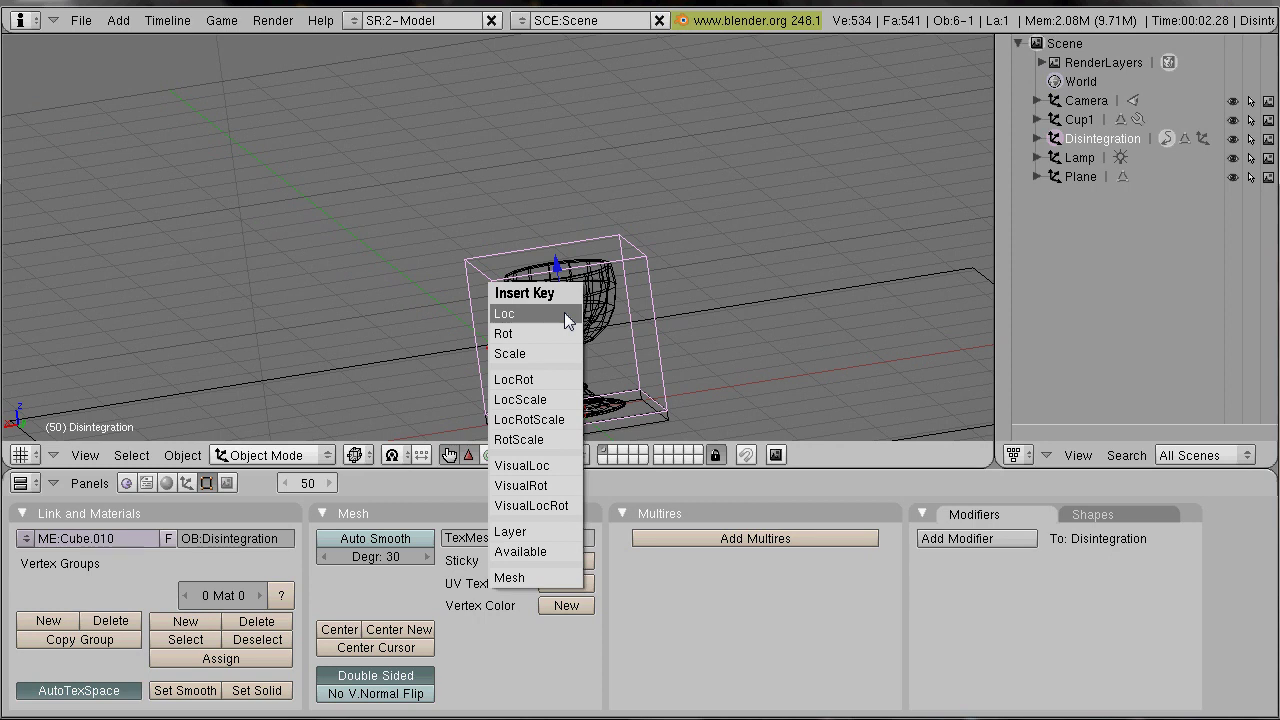
click(564, 313)
- Scrub back to frame 21 to preview the cube's descent over the cup
key(Left)
key(Left)
key(Left)
key(Left)
key(Left)
key(Left)
key(Left)
key(Left)
key(Left)
key(Left)
key(Left)
key(Left)
key(Left)
key(Left)
key(Left)
key(Left)
key(Left)
key(Left)
key(Left)
key(Left)
scroll(608, 291, up, 1)
middle_drag(608, 291, 471, 277)
key(Right)
key(Right)
key(Right)
key(Right)
key(Right)
key(Right)
key(Right)
key(Right)
key(Right)
key(Right)
key(Right)
key(Right)
key(Right)
key(Right)
key(Right)
key(Right)
key(Right)
key(Right)
key(Right)
key(Right)
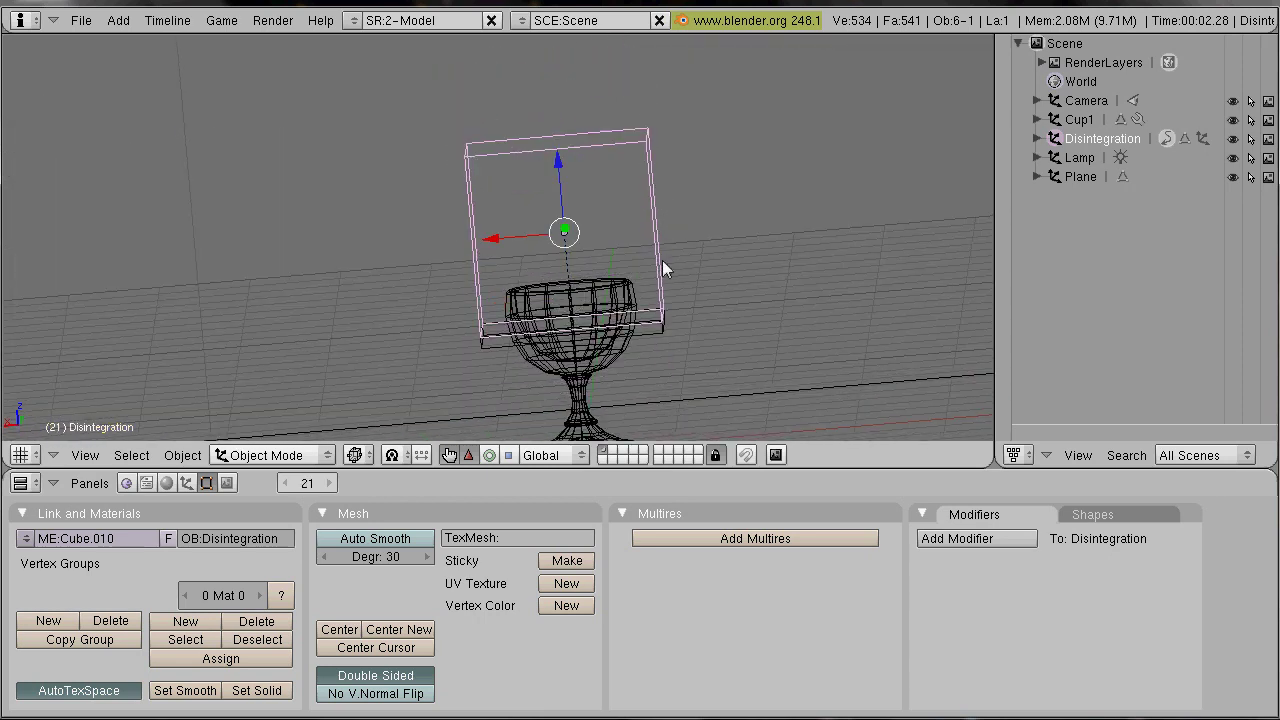
middle_drag(543, 289, 606, 365)
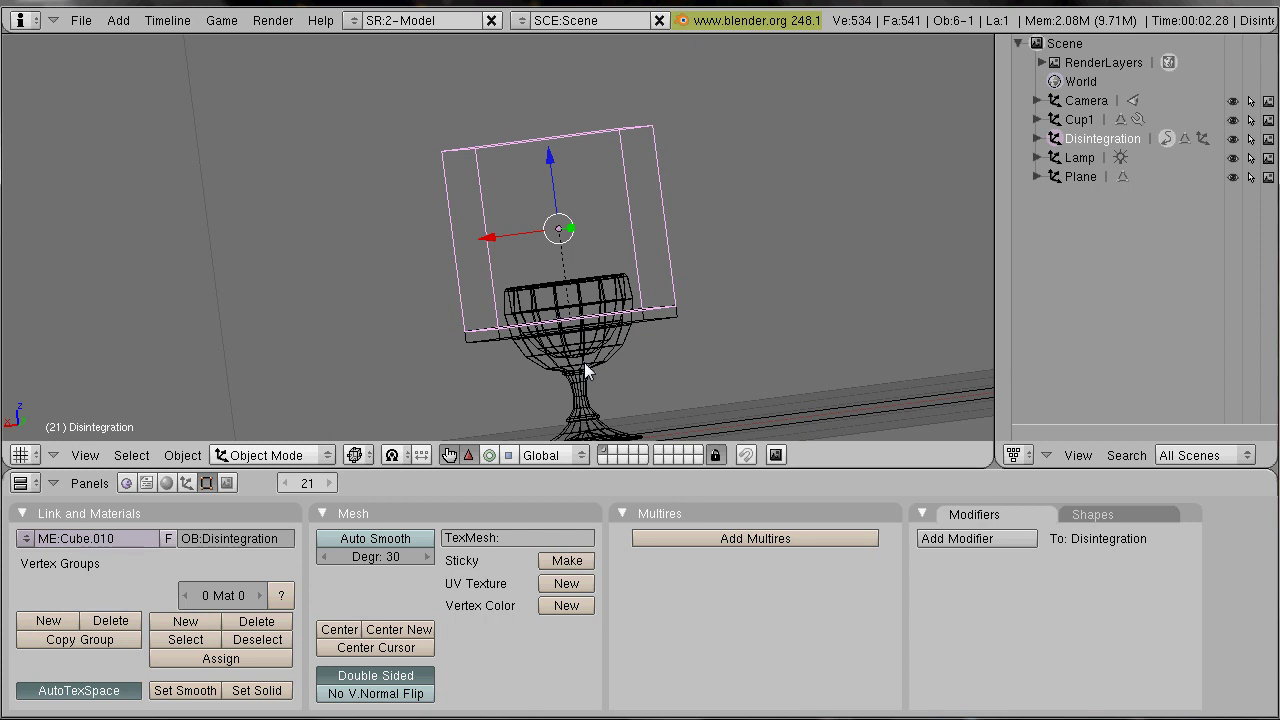
- Delete Cup1's existing Boolean modifier and add a fresh Boolean modifier
right_click(585, 364)
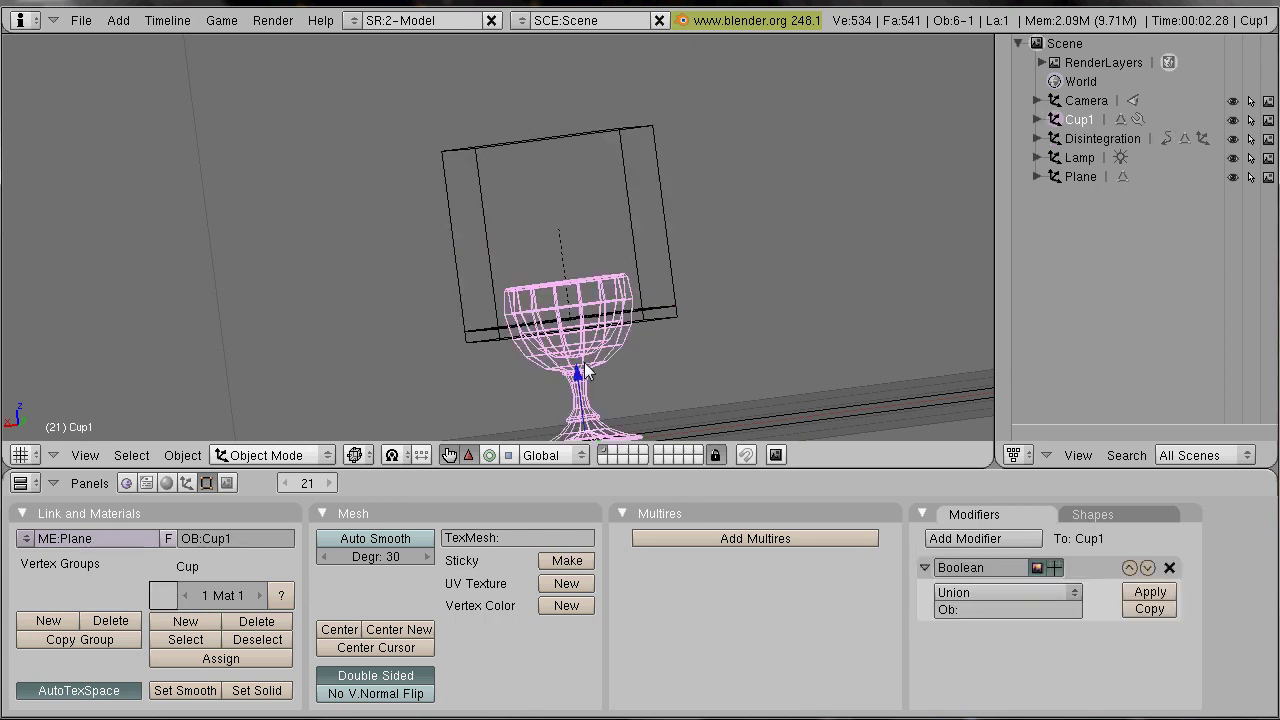
click(1169, 568)
click(993, 539)
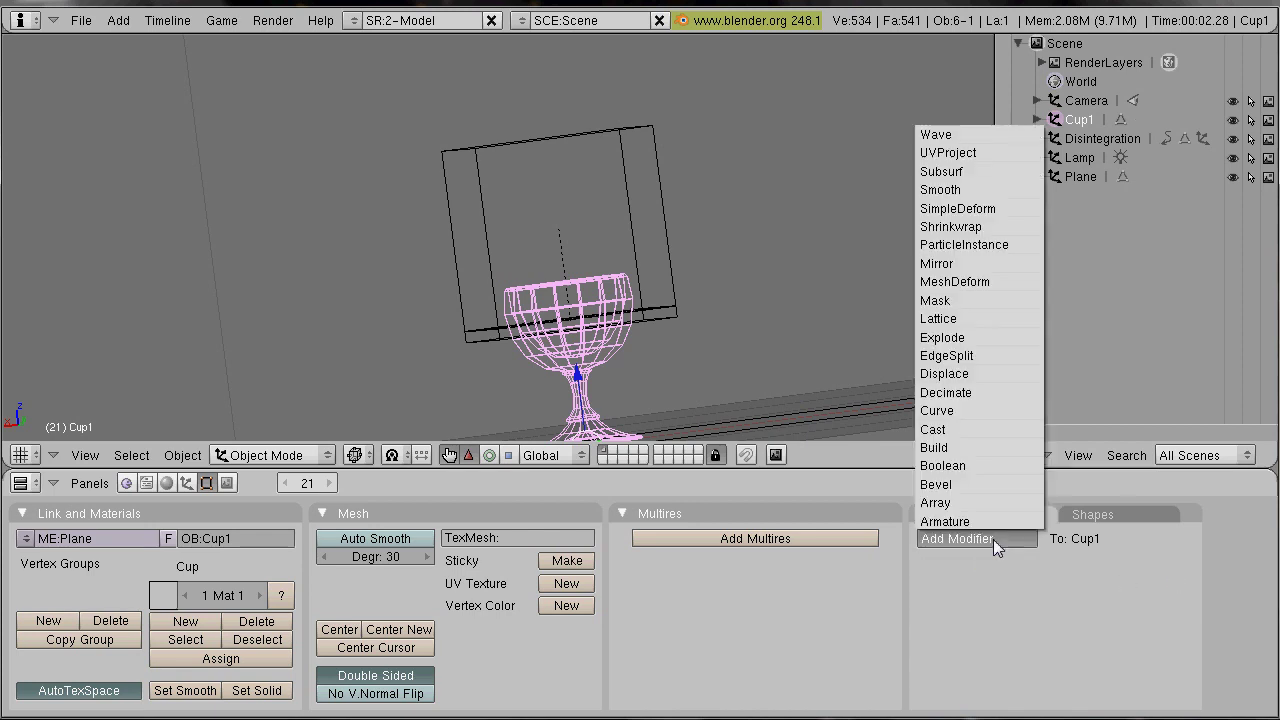
click(993, 466)
middle_drag(788, 416, 611, 321)
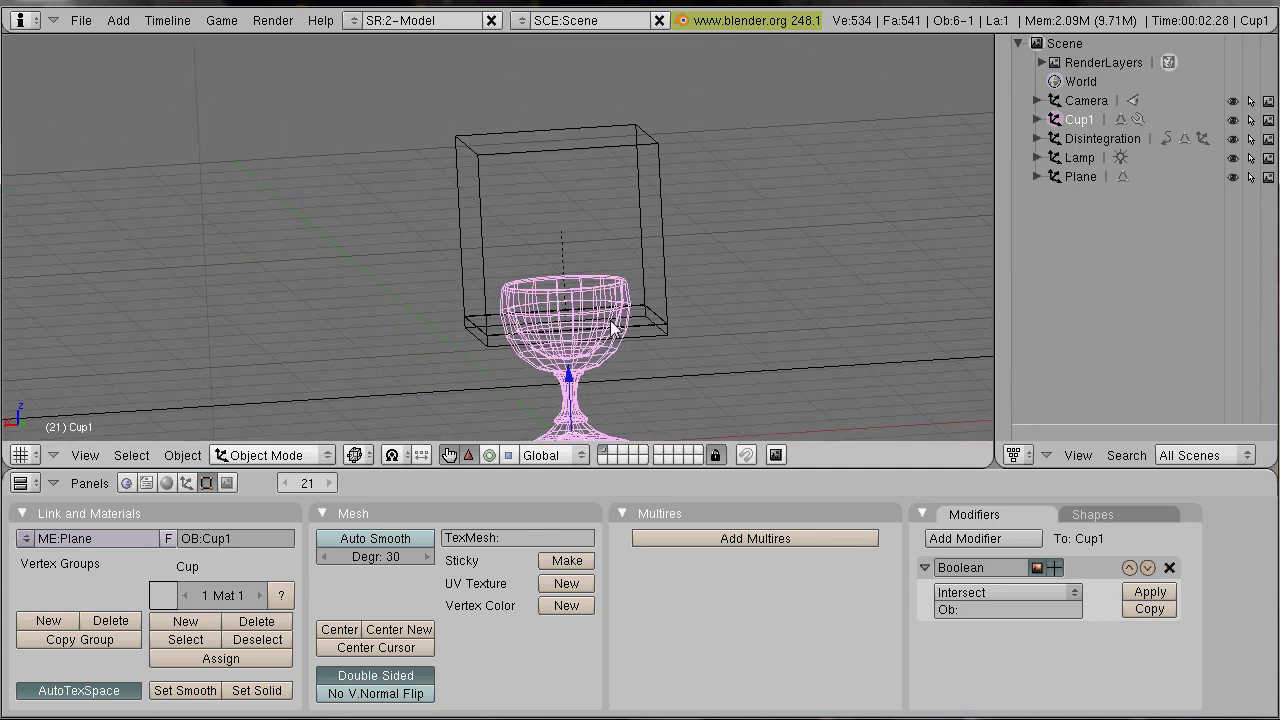
- Set the Boolean object to Disintegration with Union operation, then check the result at frame 21
click(1018, 609)
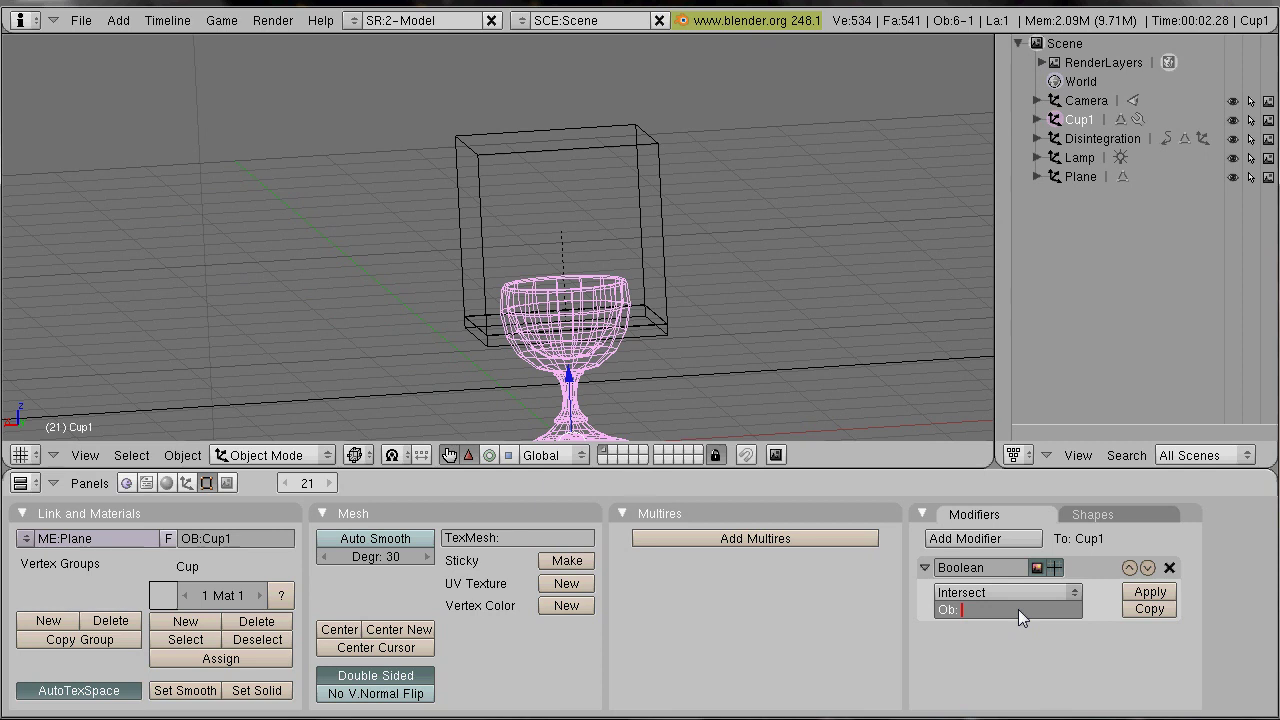
text(Disintegration)
key(Return)
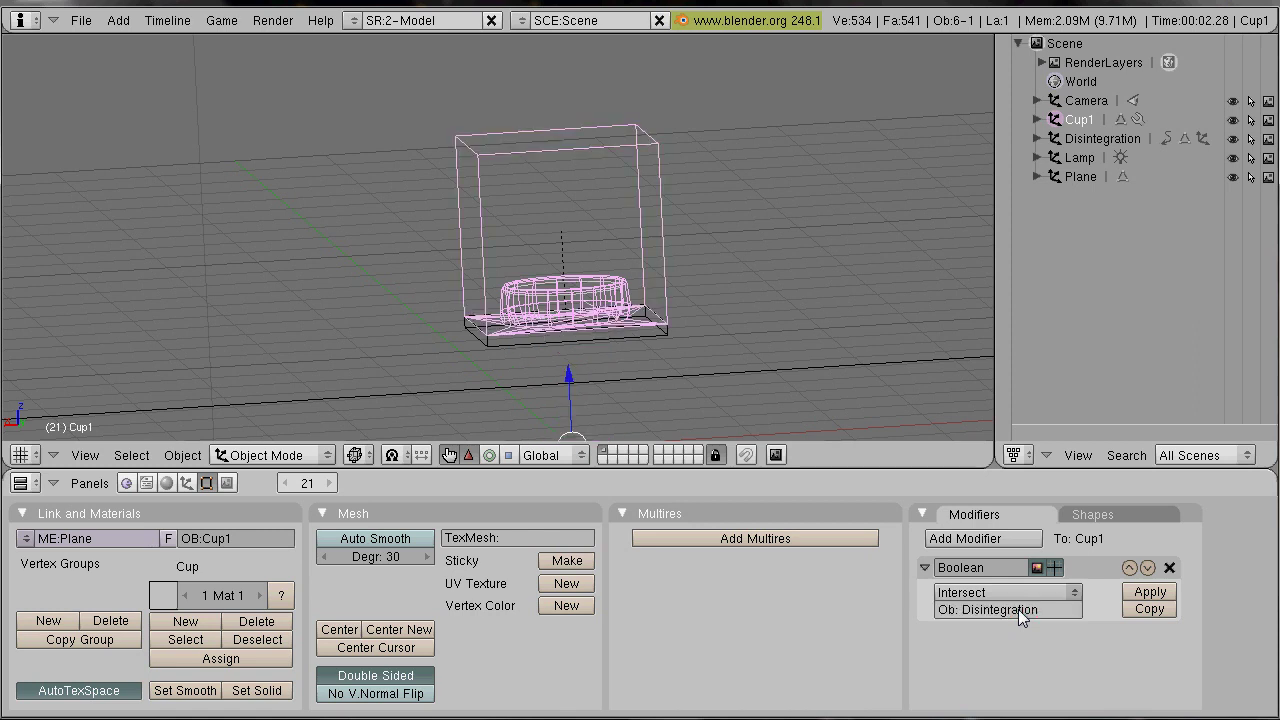
click(1014, 592)
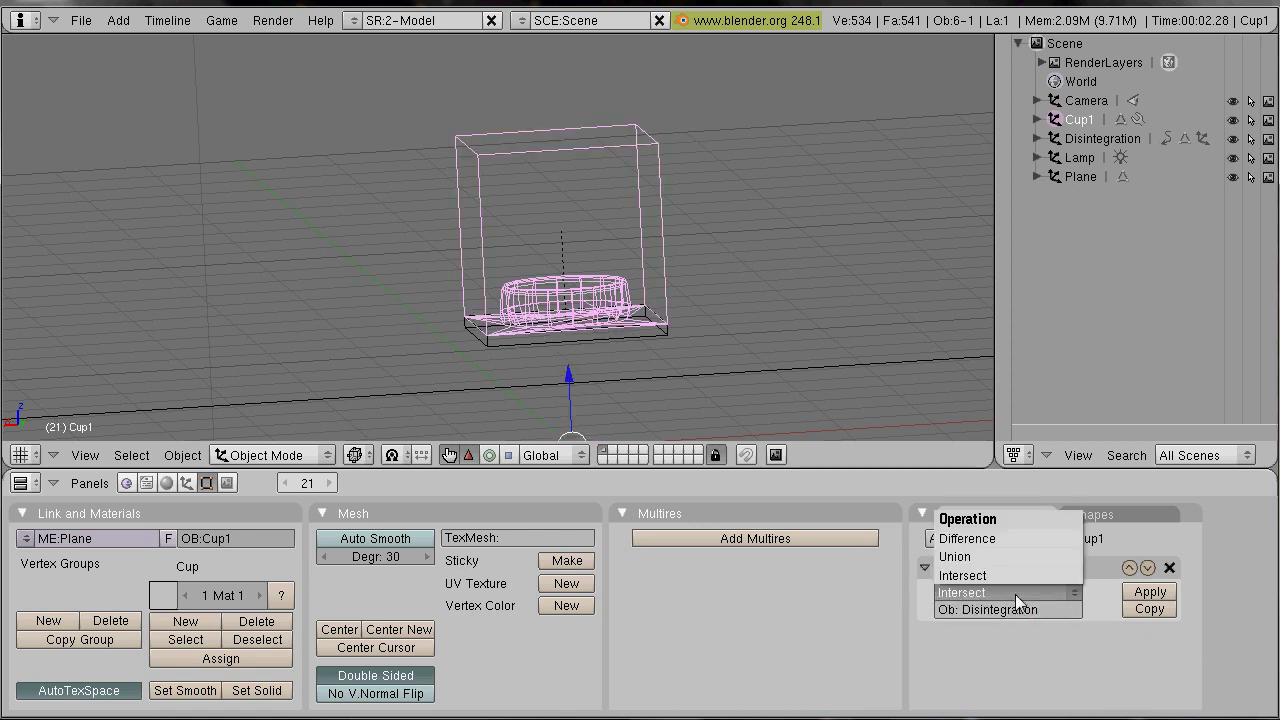
click(1007, 556)
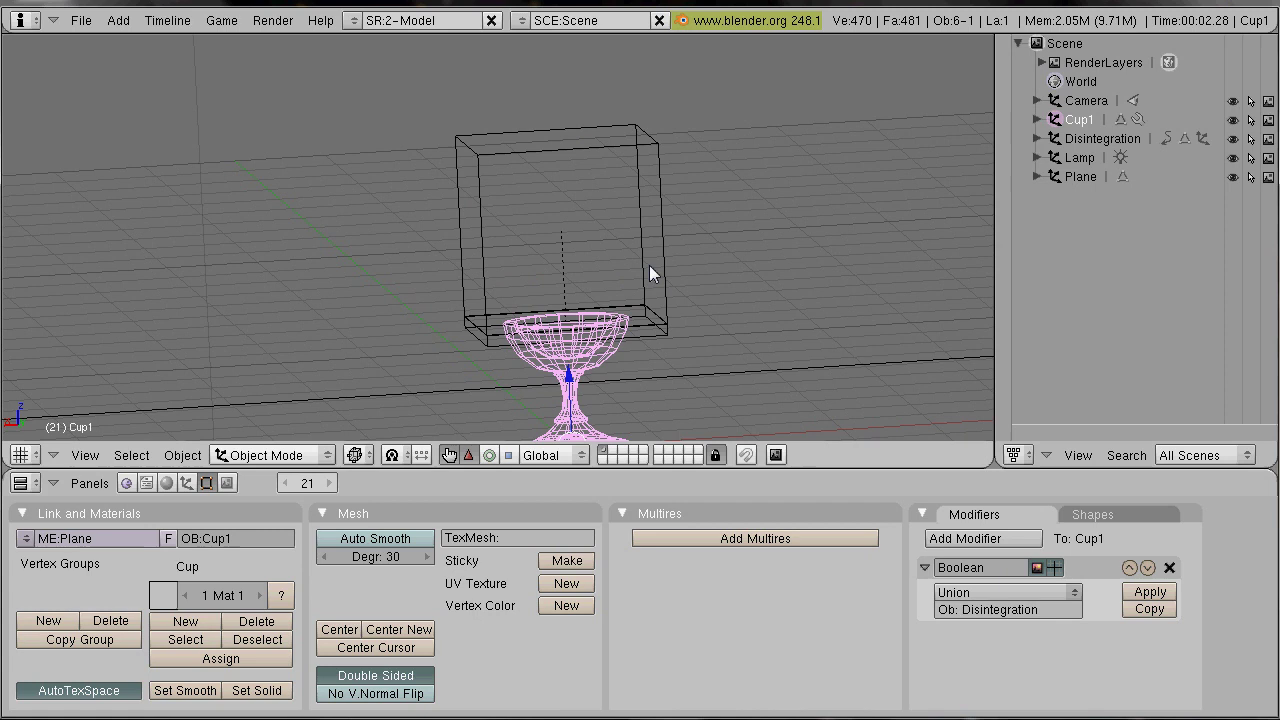
middle_drag(645, 283, 623, 263)
key(Right)
key(Right)
key(Right)
key(Right)
key(Right)
key(Right)
key(Right)
key(Right)
key(Right)
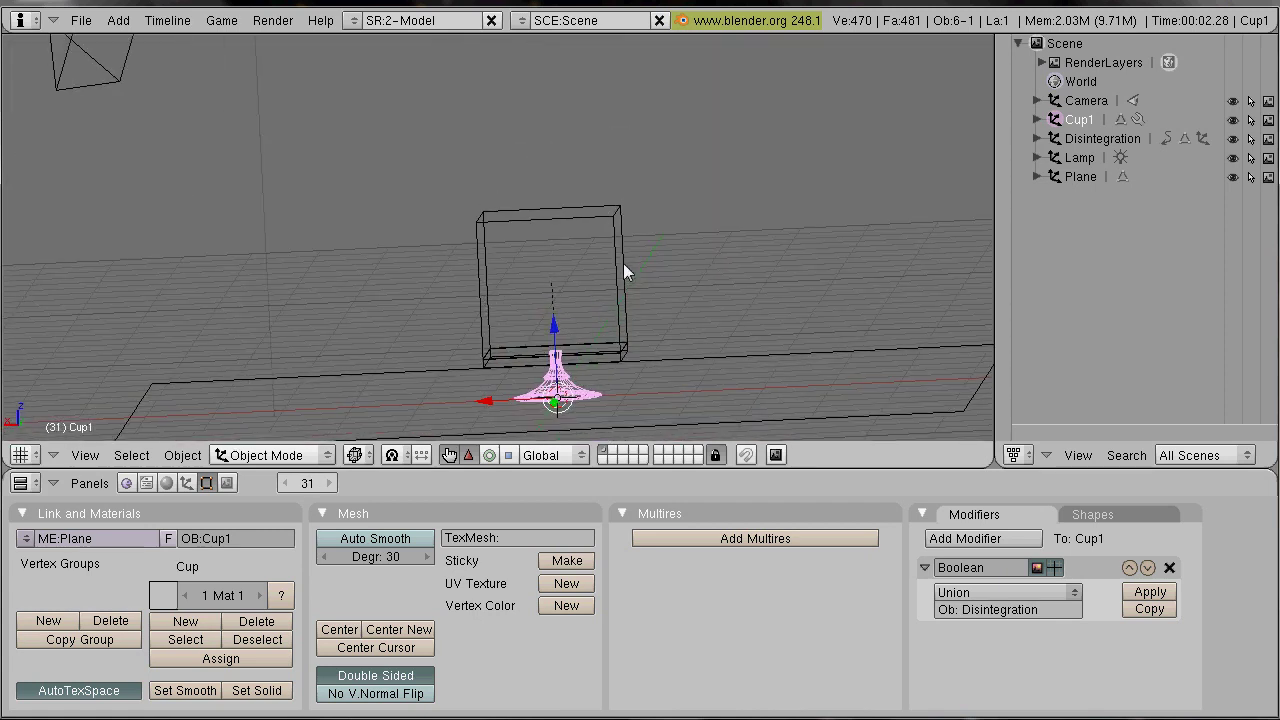
key(Left)
key(Left)
key(Left)
key(Left)
key(Left)
key(Left)
key(Left)
key(Left)
key(Left)
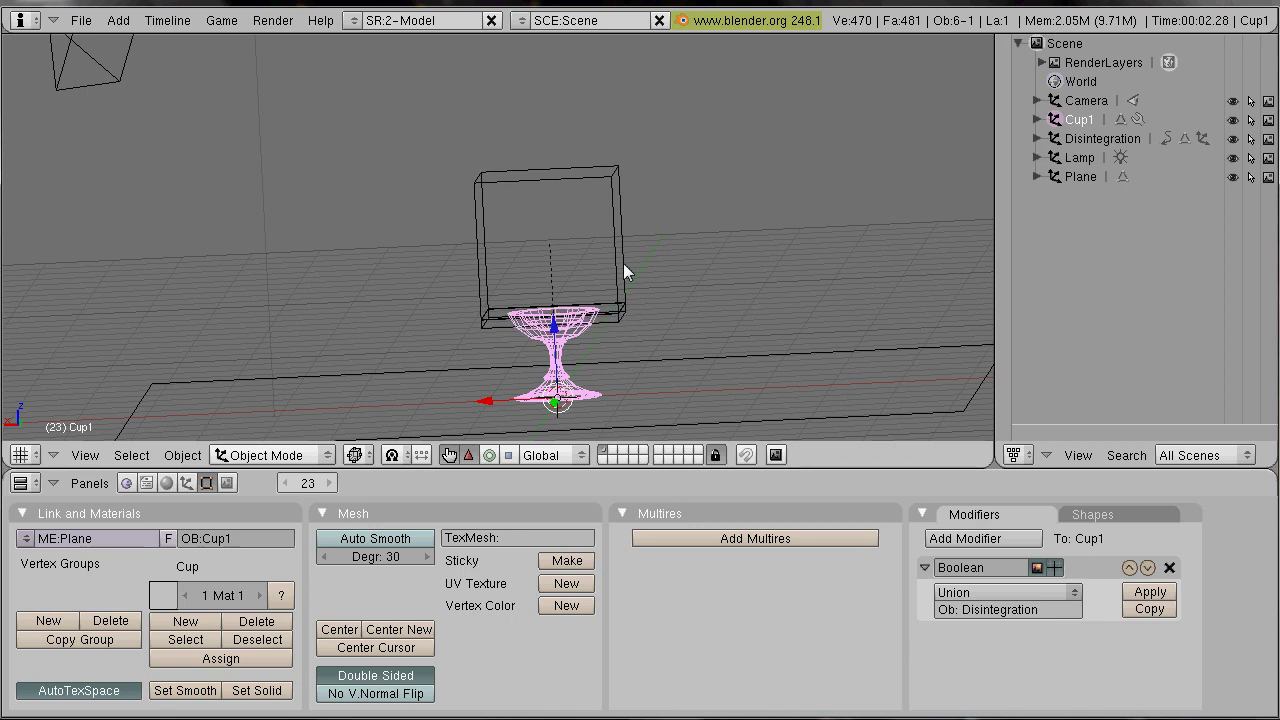
middle_drag(623, 263, 484, 360)
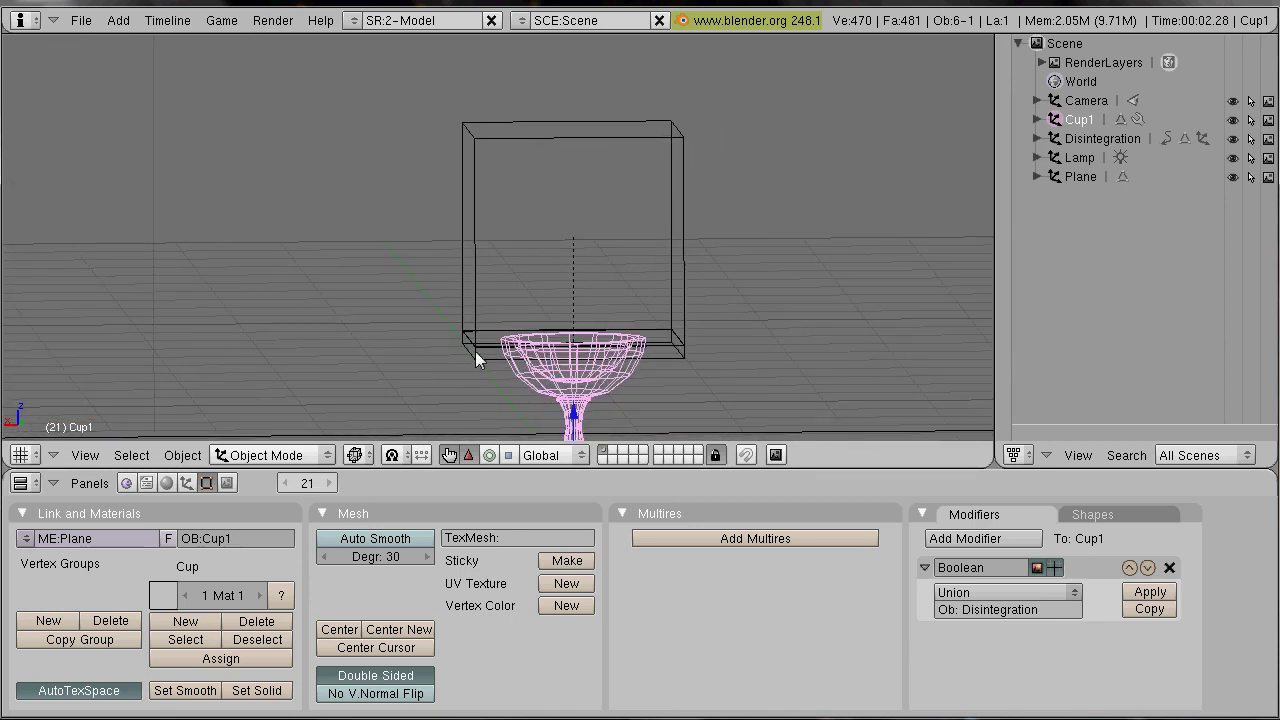
- Add a Boolean modifier to the Glow plate targeting Cup1
right_click(475, 351)
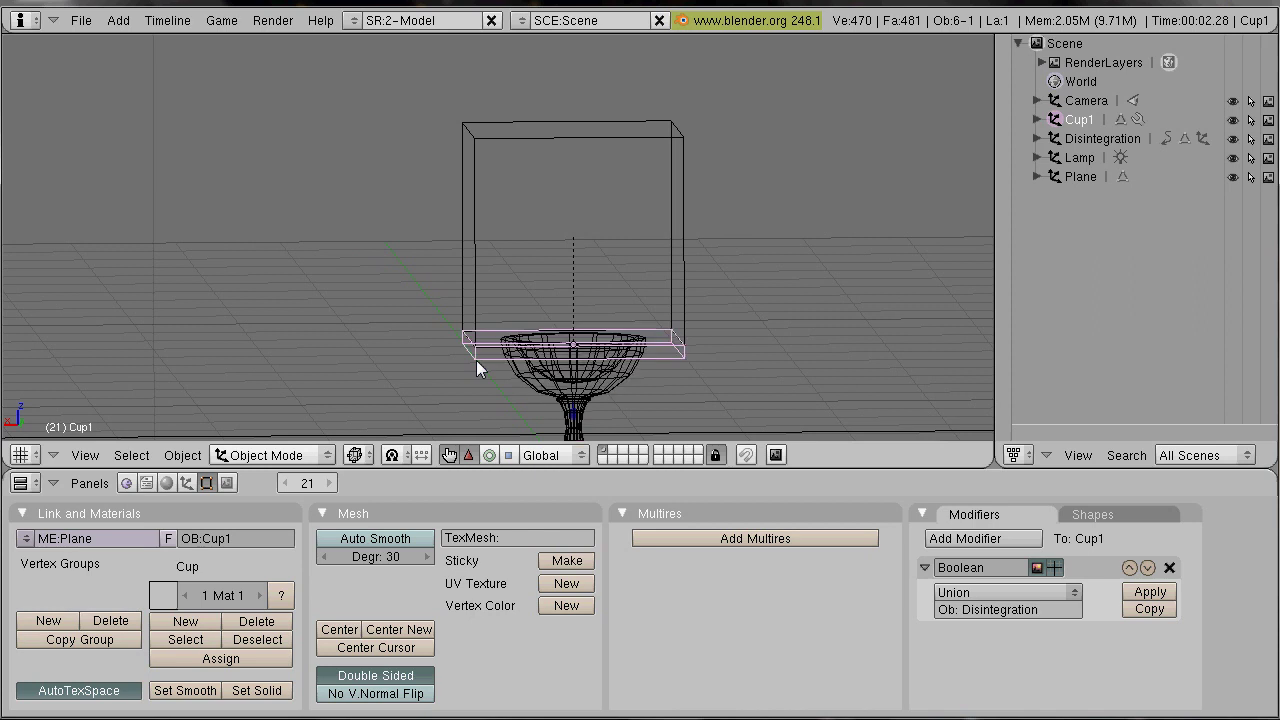
click(999, 545)
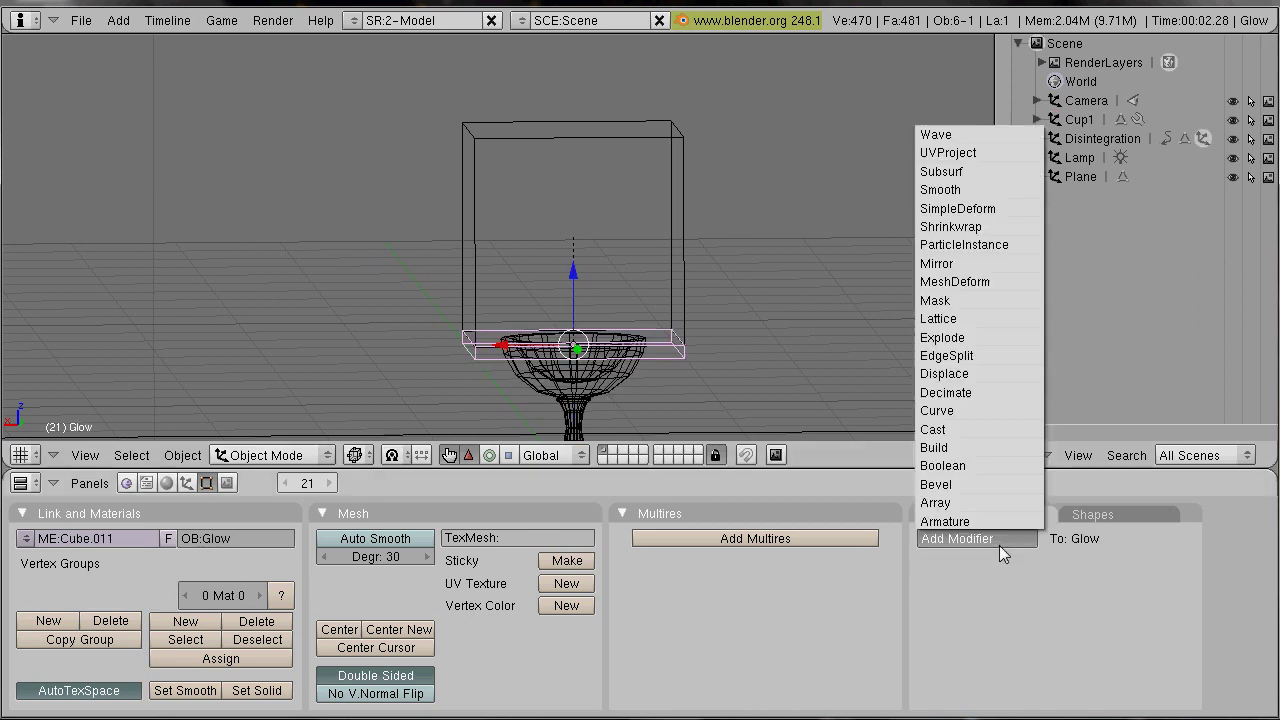
click(991, 465)
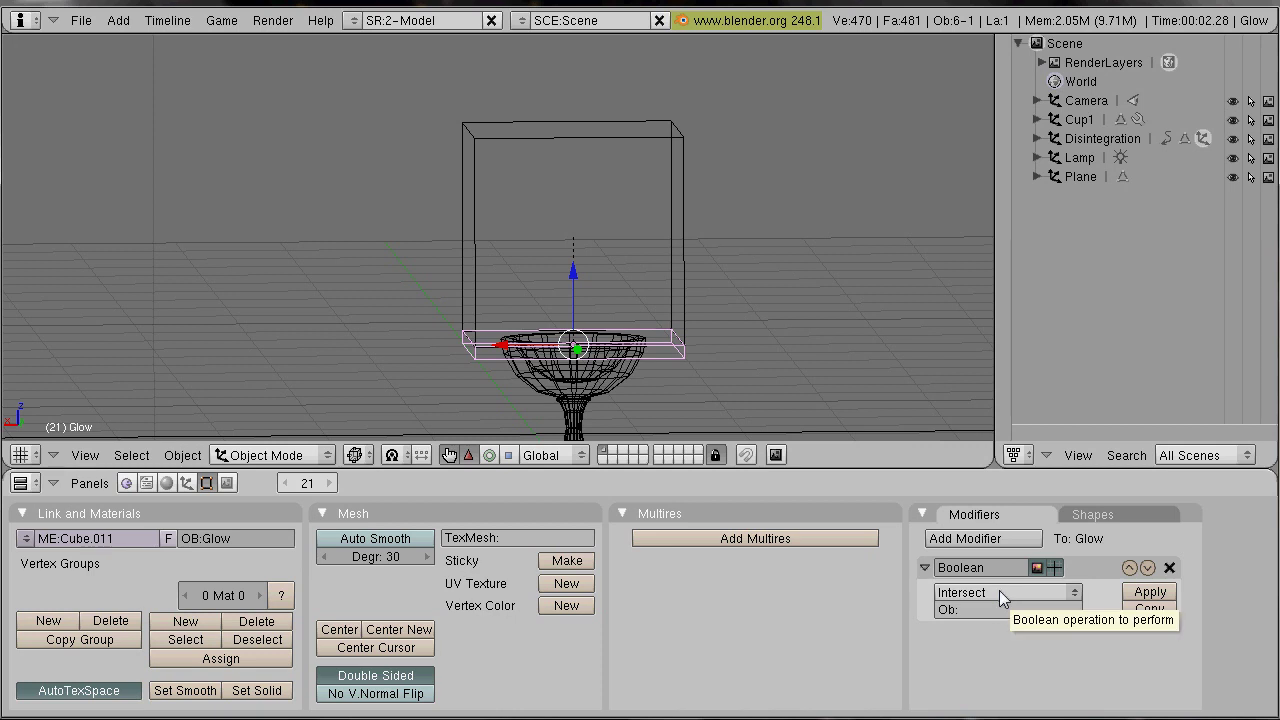
click(999, 609)
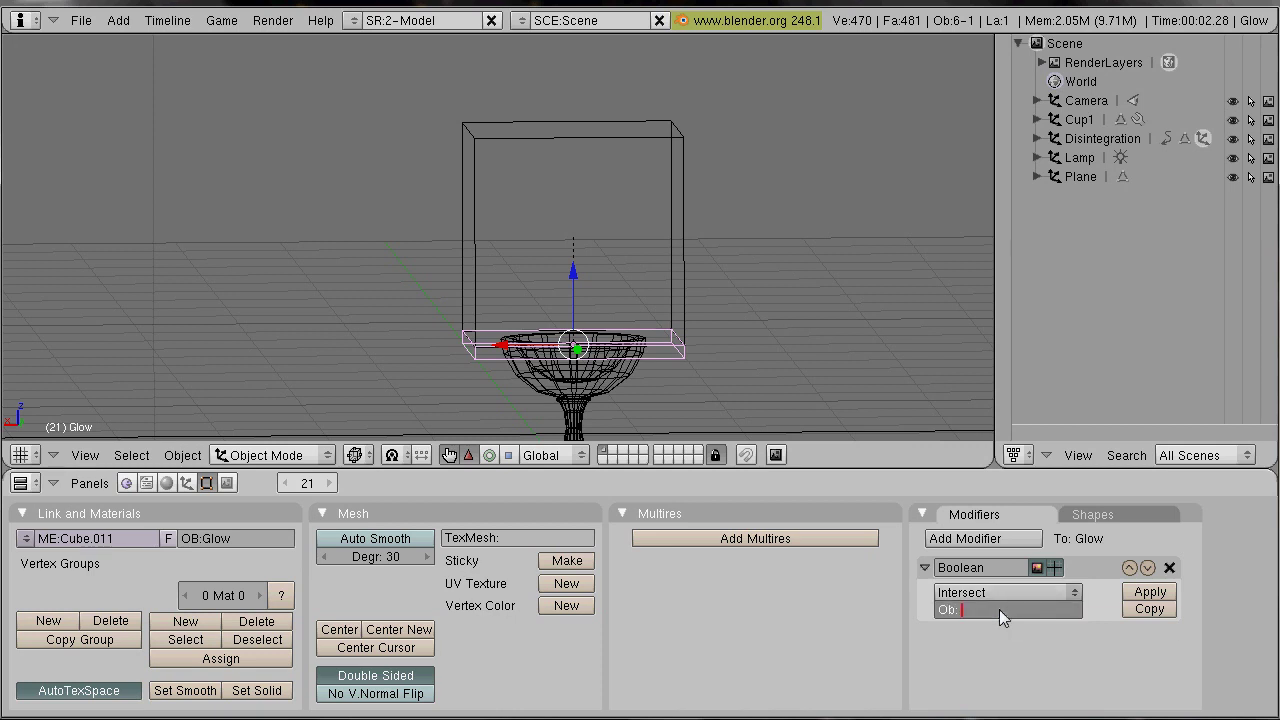
text(Cup1)
key(Return)
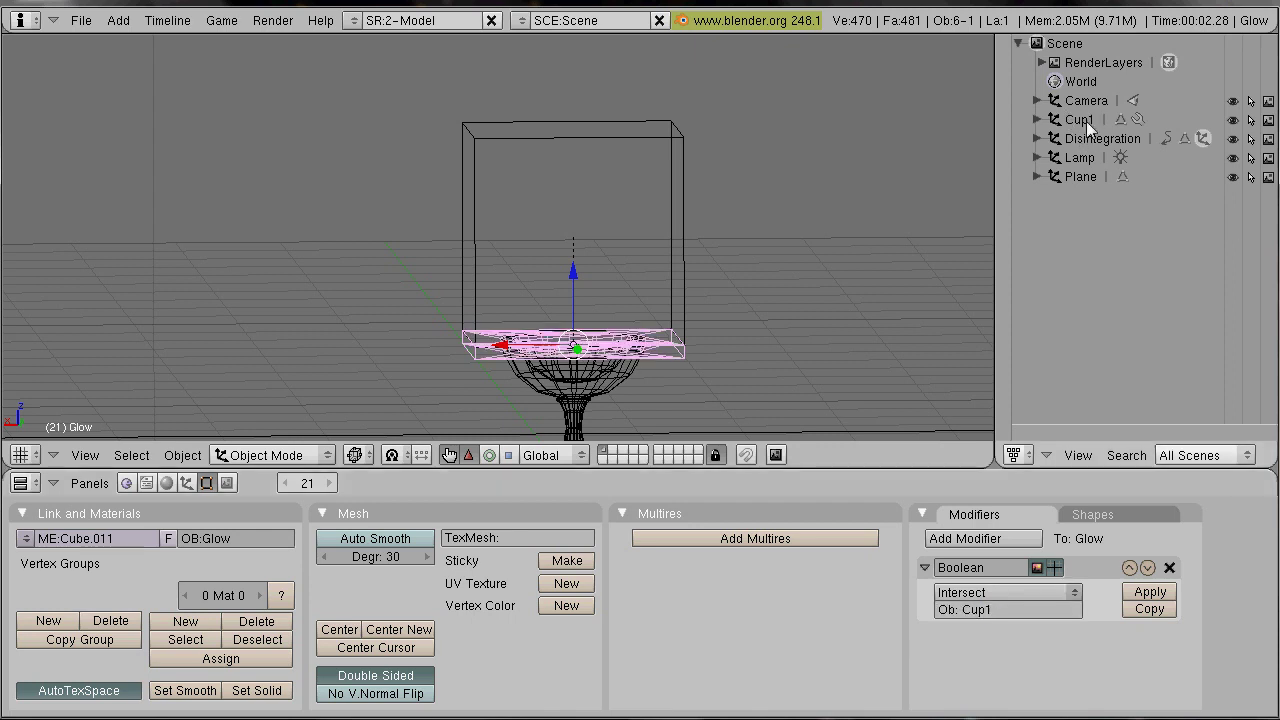
- Set the Glow Boolean operation to Difference, leaving a thin ring at the cup's rim
middle_drag(491, 366, 661, 398)
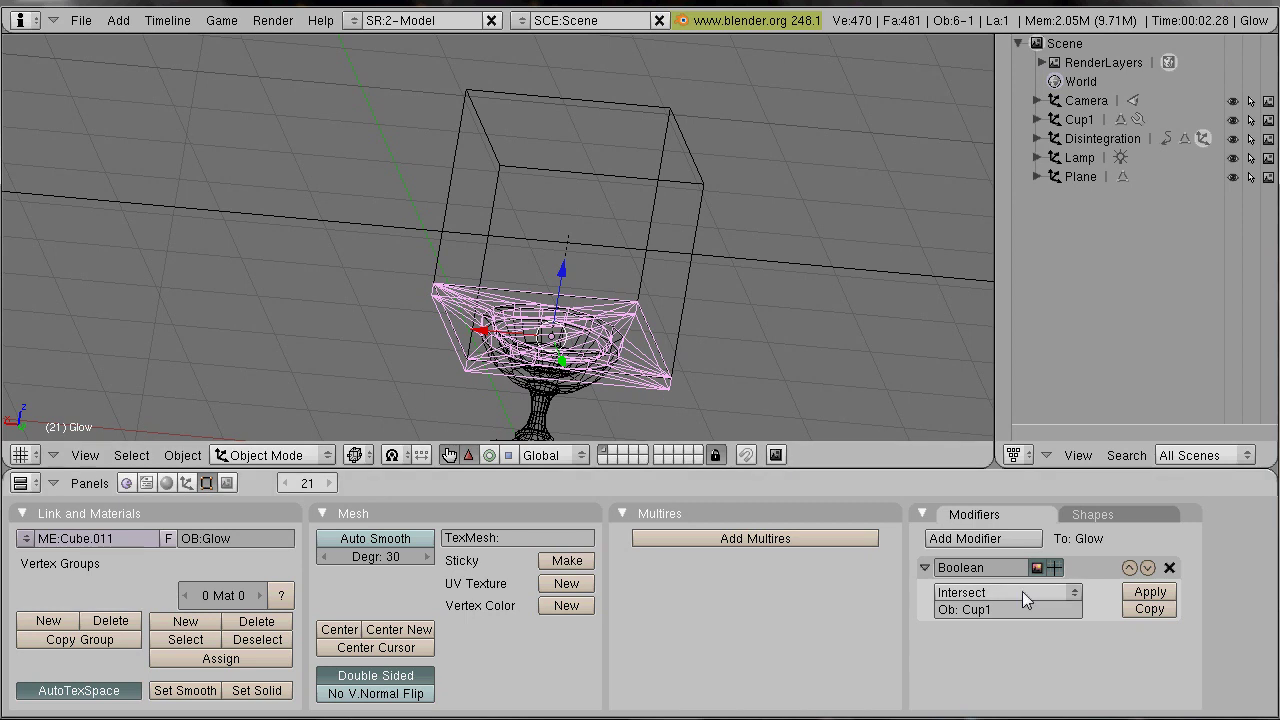
click(968, 592)
click(993, 557)
click(992, 594)
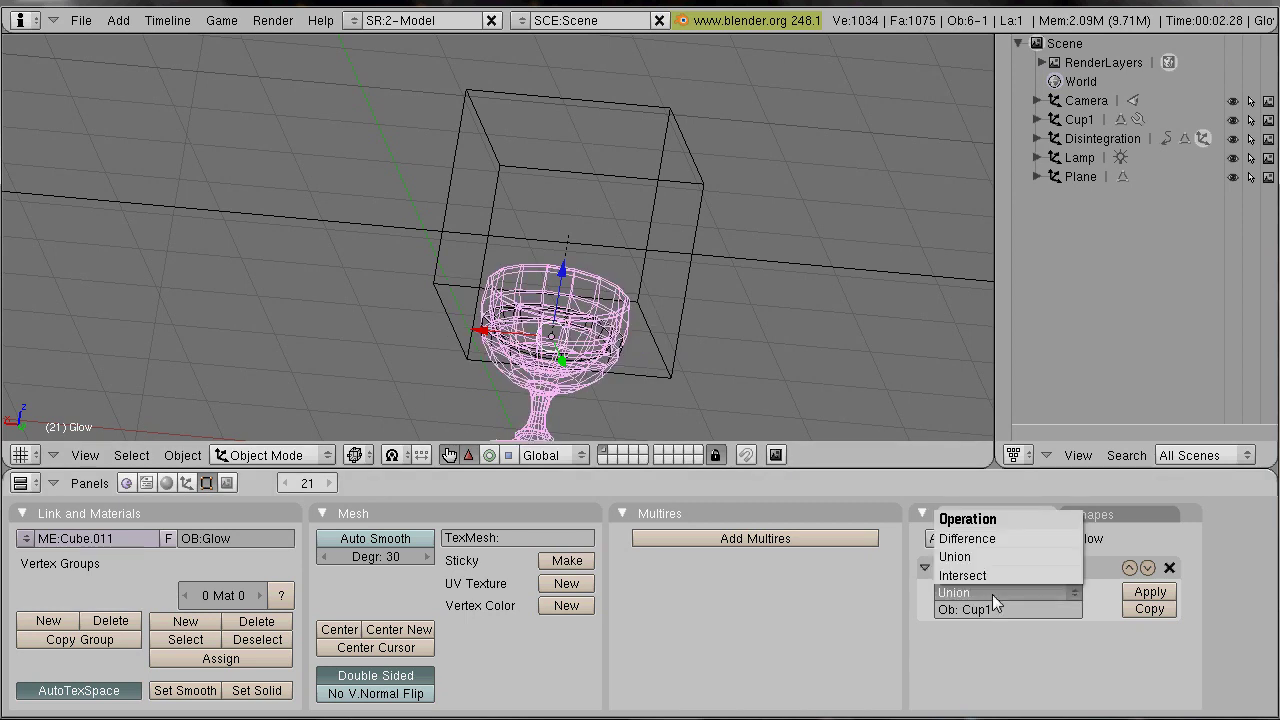
click(1008, 539)
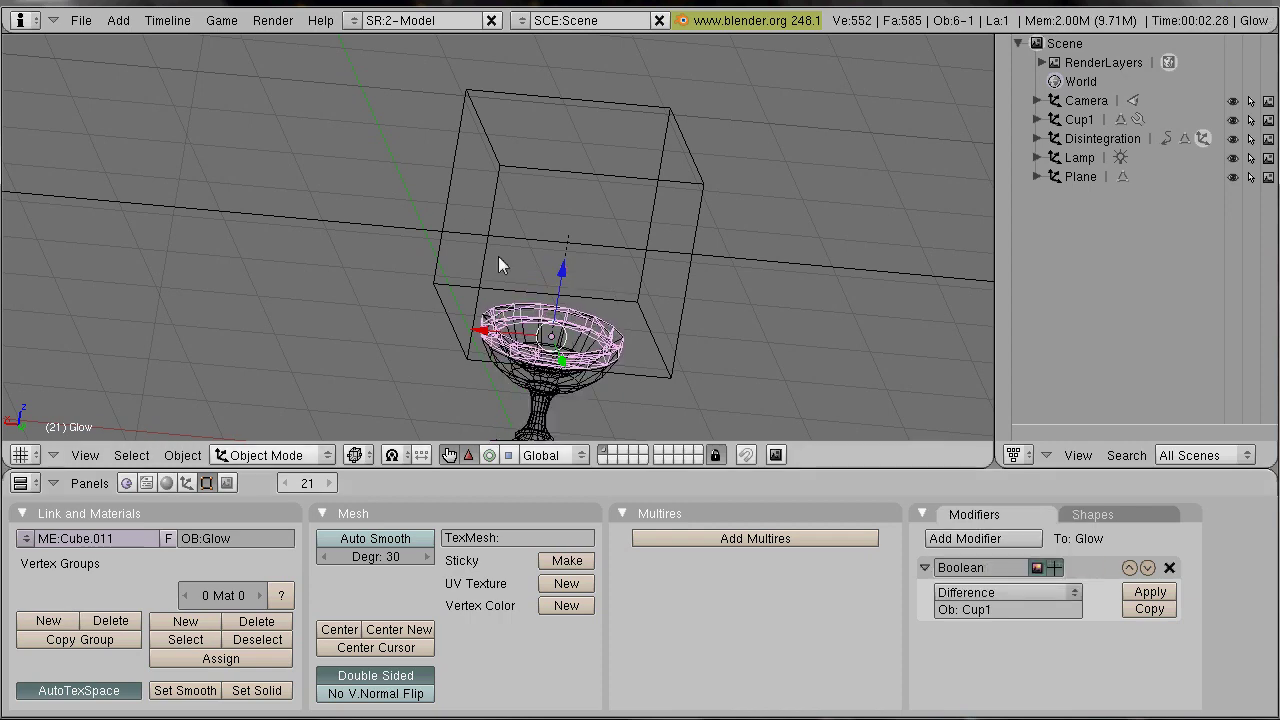
middle_drag(498, 256, 531, 343)
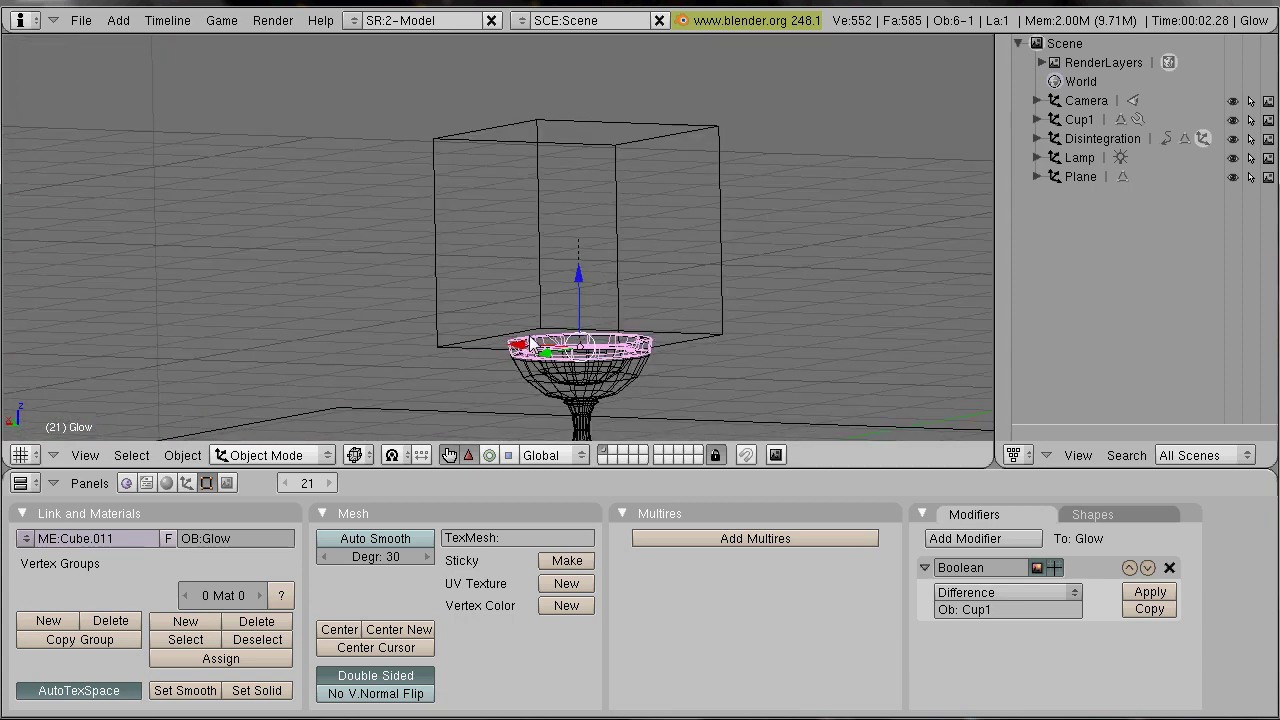
- Add a new material, Material.003, to the Glow ring
click(166, 484)
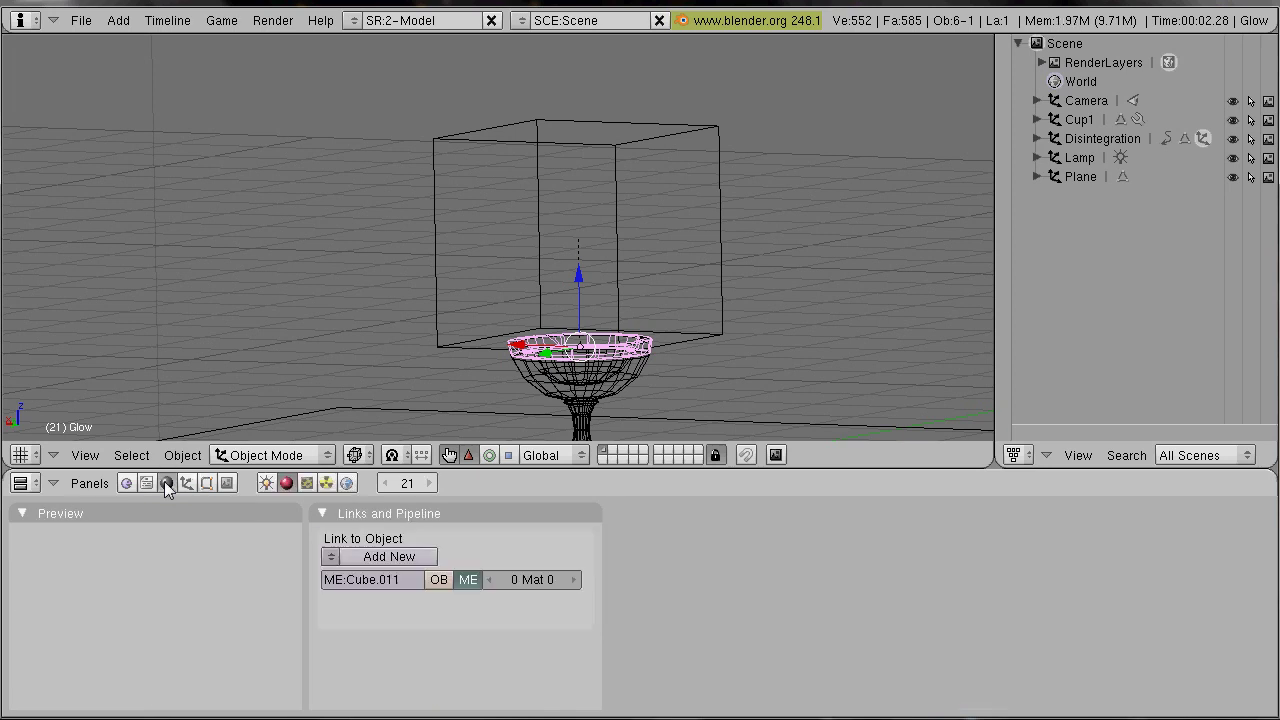
click(389, 556)
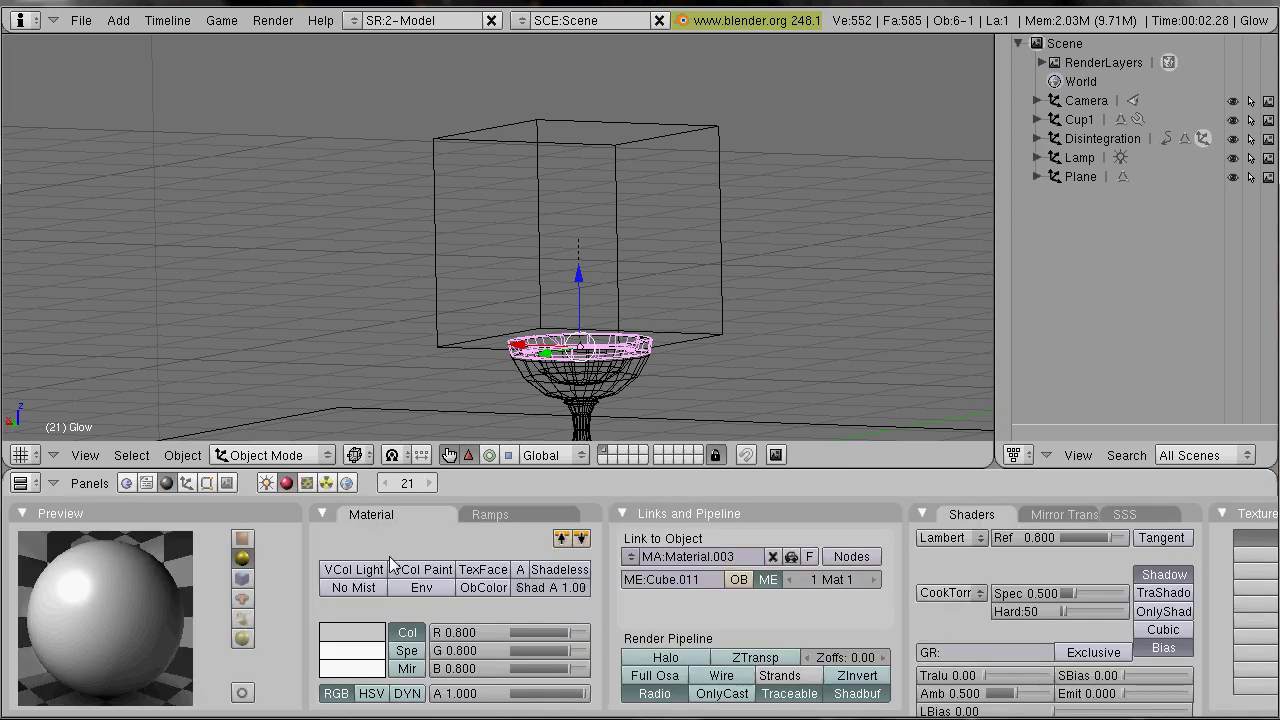
click(338, 650)
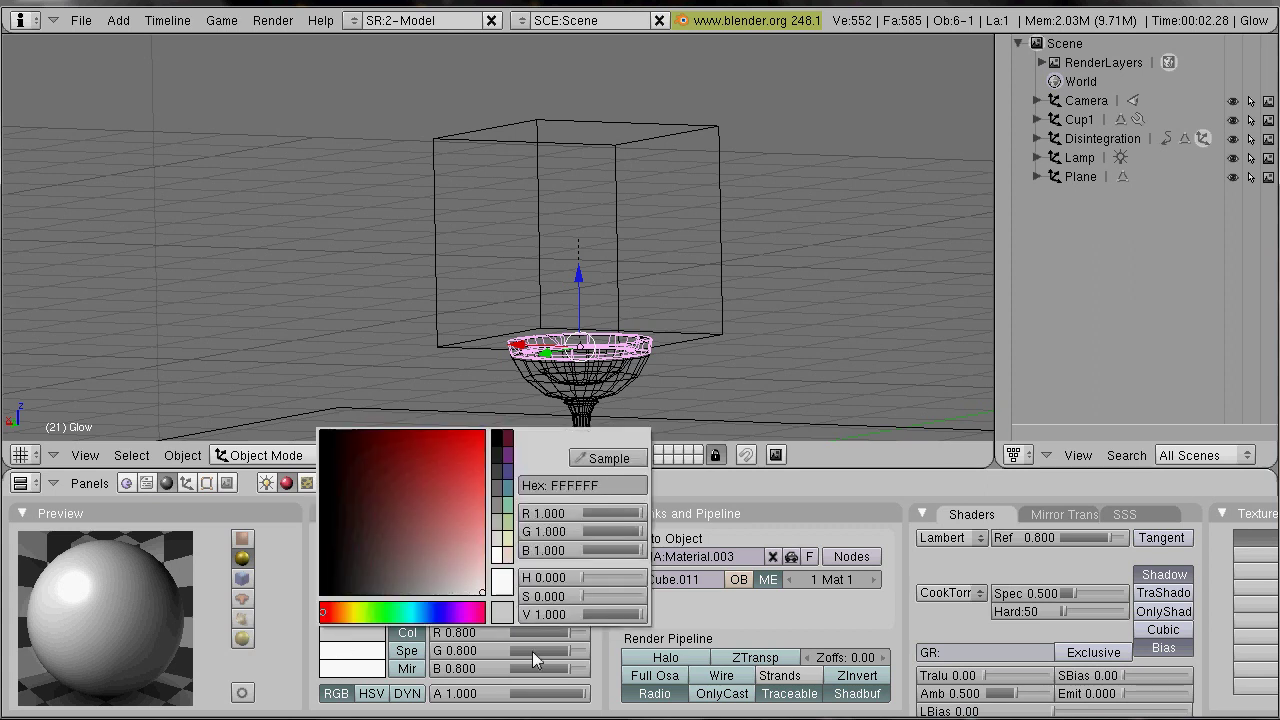
- Lower the material's Ref to 0 and raise Emit to 1.000
scroll(820, 622, down, 5)
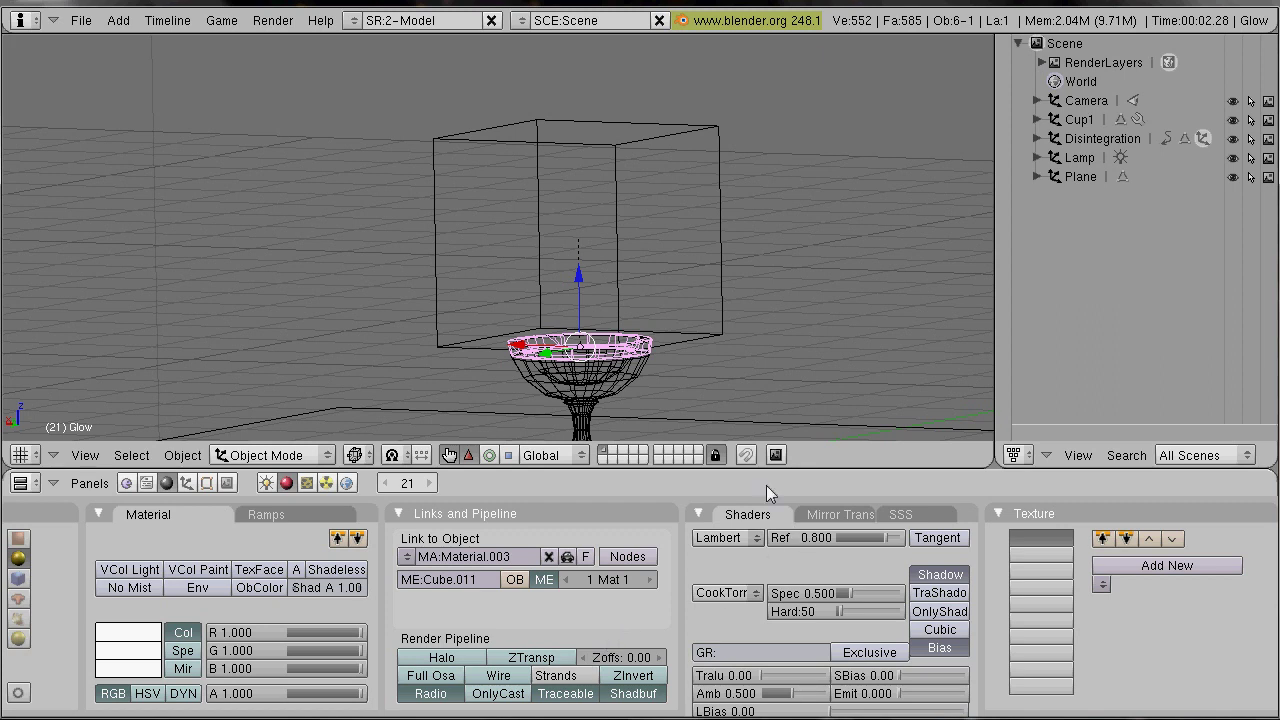
drag(885, 537, 830, 548)
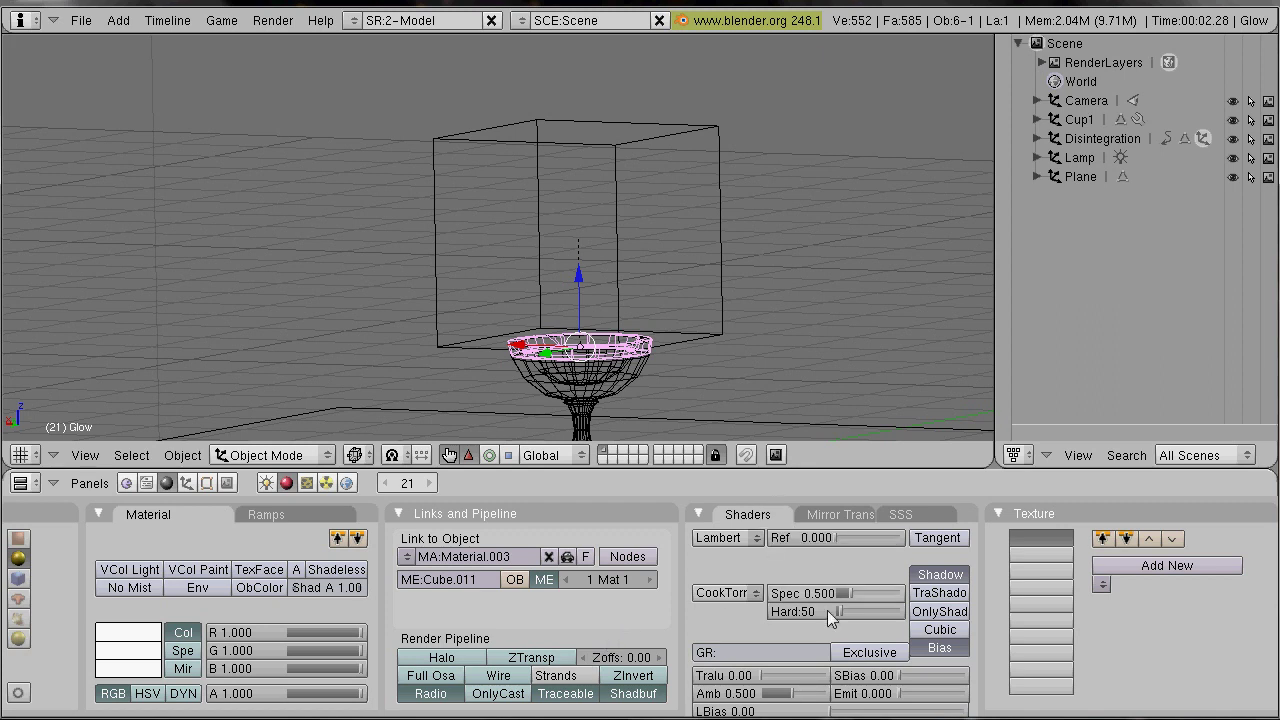
click(868, 697)
text(1)
key(Return)
scroll(661, 601, up, 5)
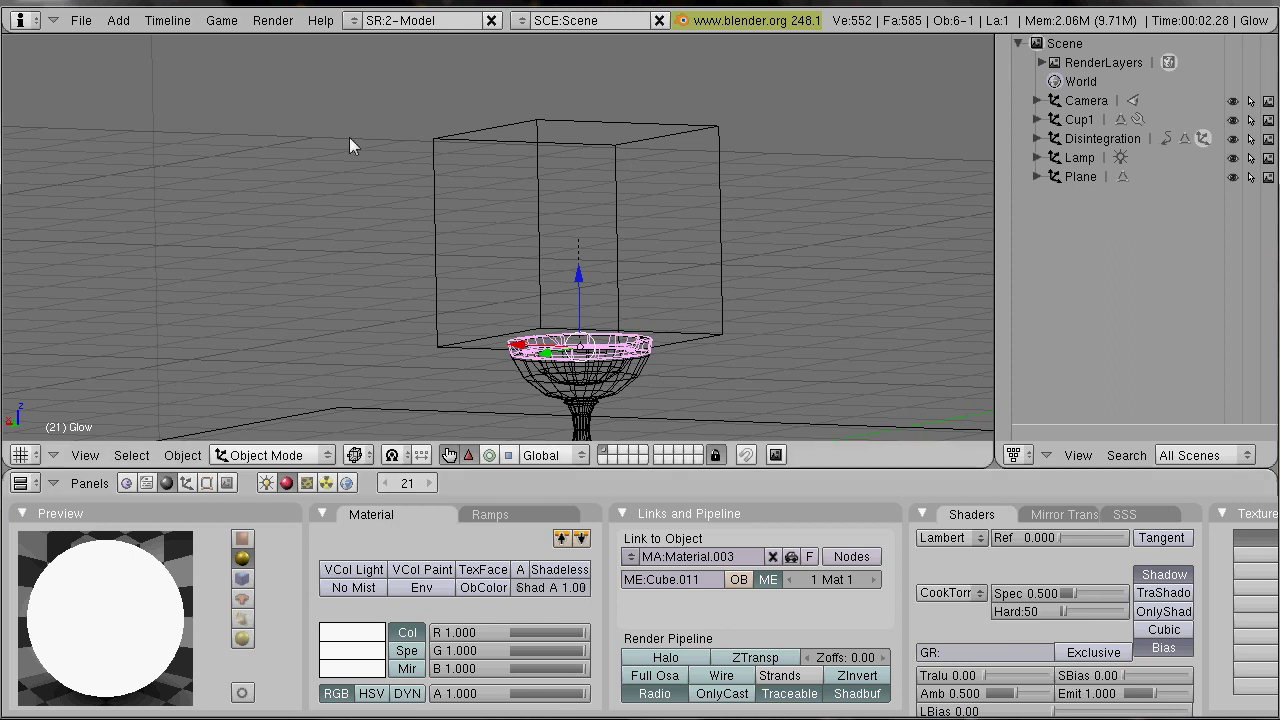
middle_drag(587, 243, 684, 247)
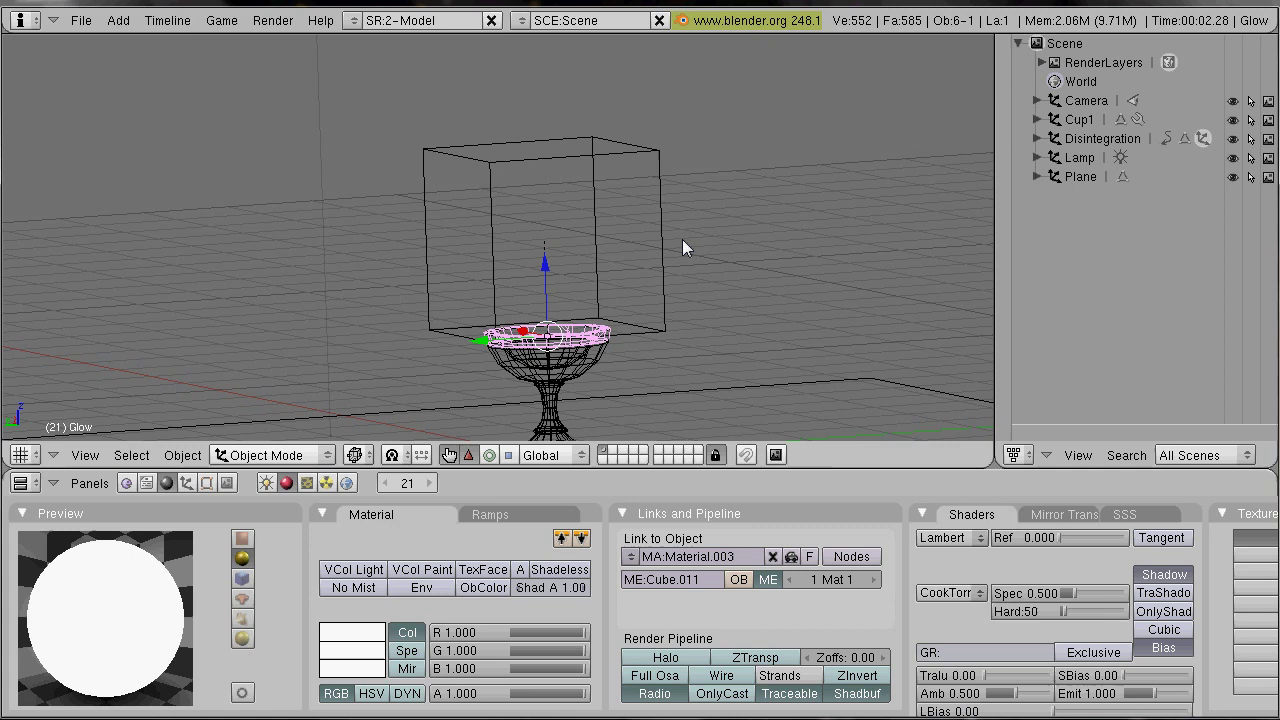
- Make the world horizon colour black, with HoR, HoG and HoB at 0.000
click(347, 483)
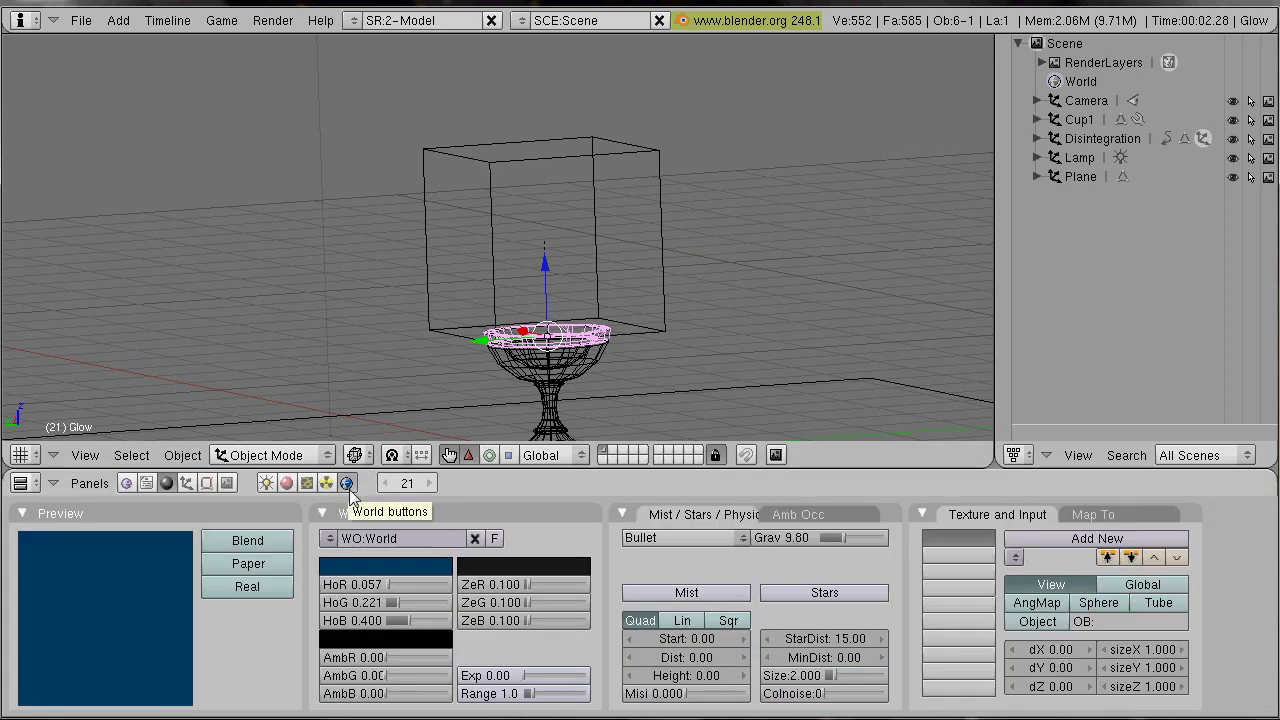
click(376, 565)
drag(345, 545, 186, 631)
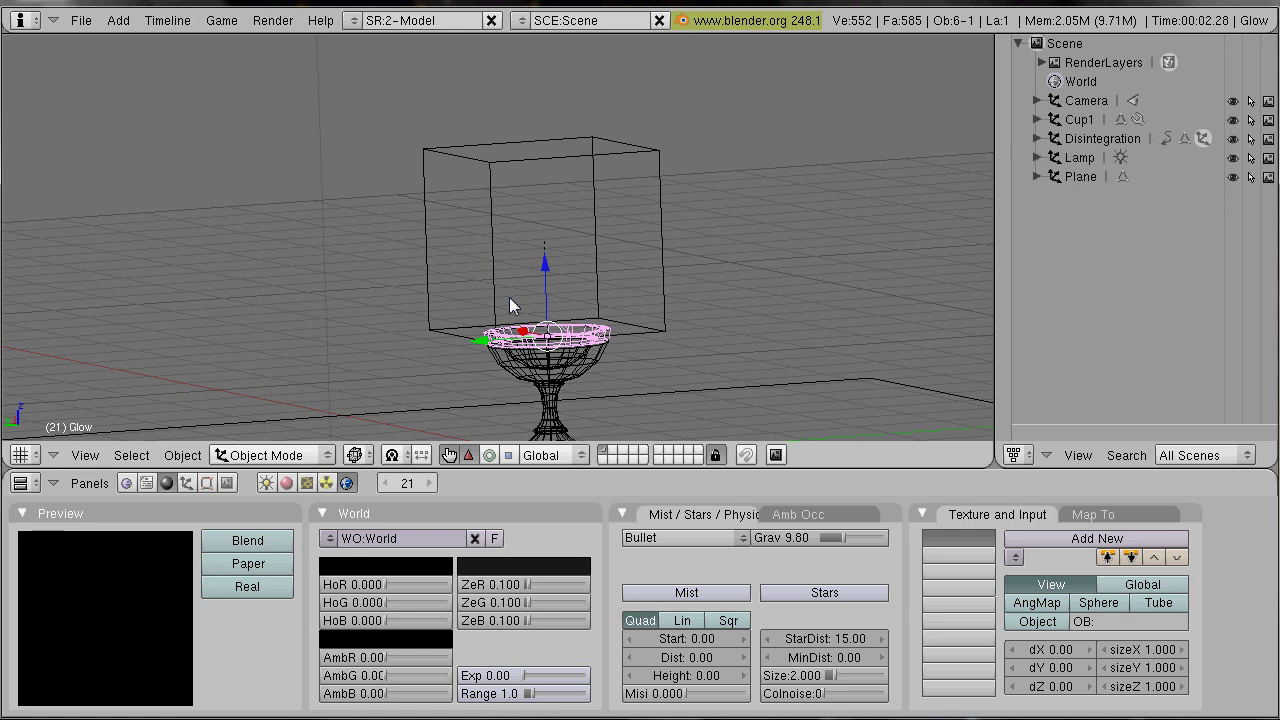
middle_drag(509, 297, 531, 377)
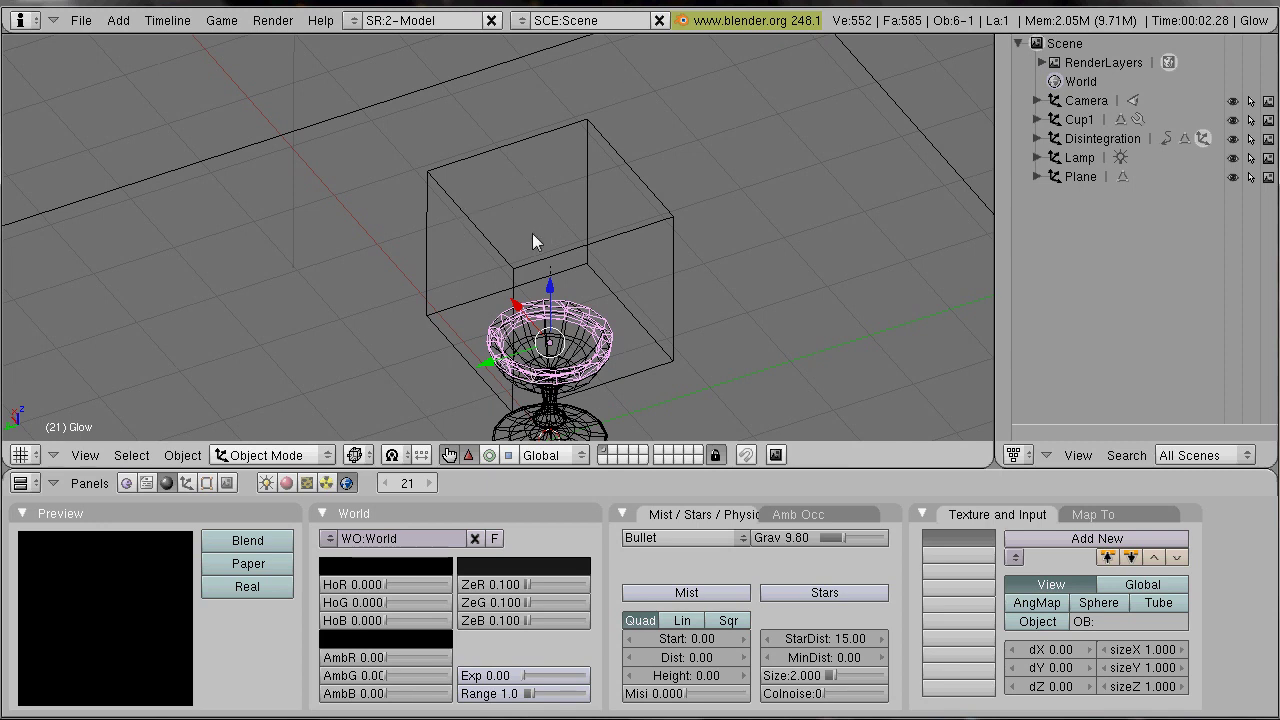
middle_drag(534, 240, 584, 291)
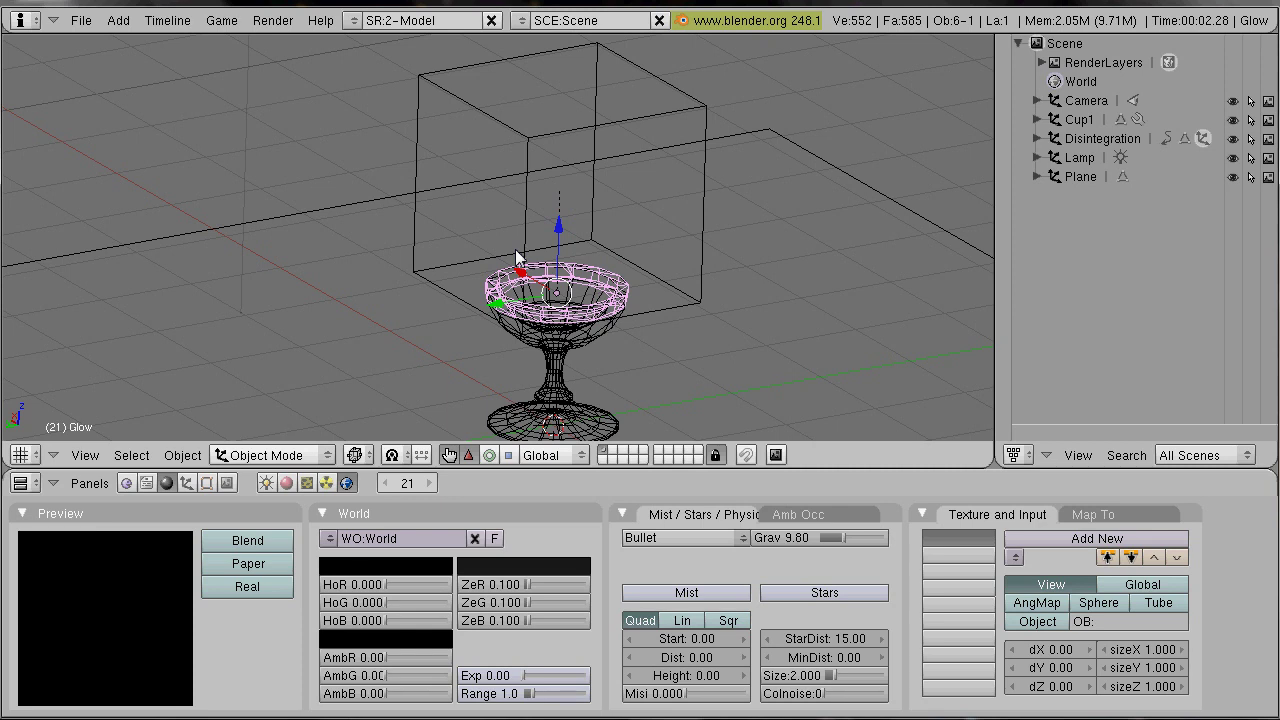
- Move the glow ring to layer 2 and check it there before returning to layer 1
key(m)
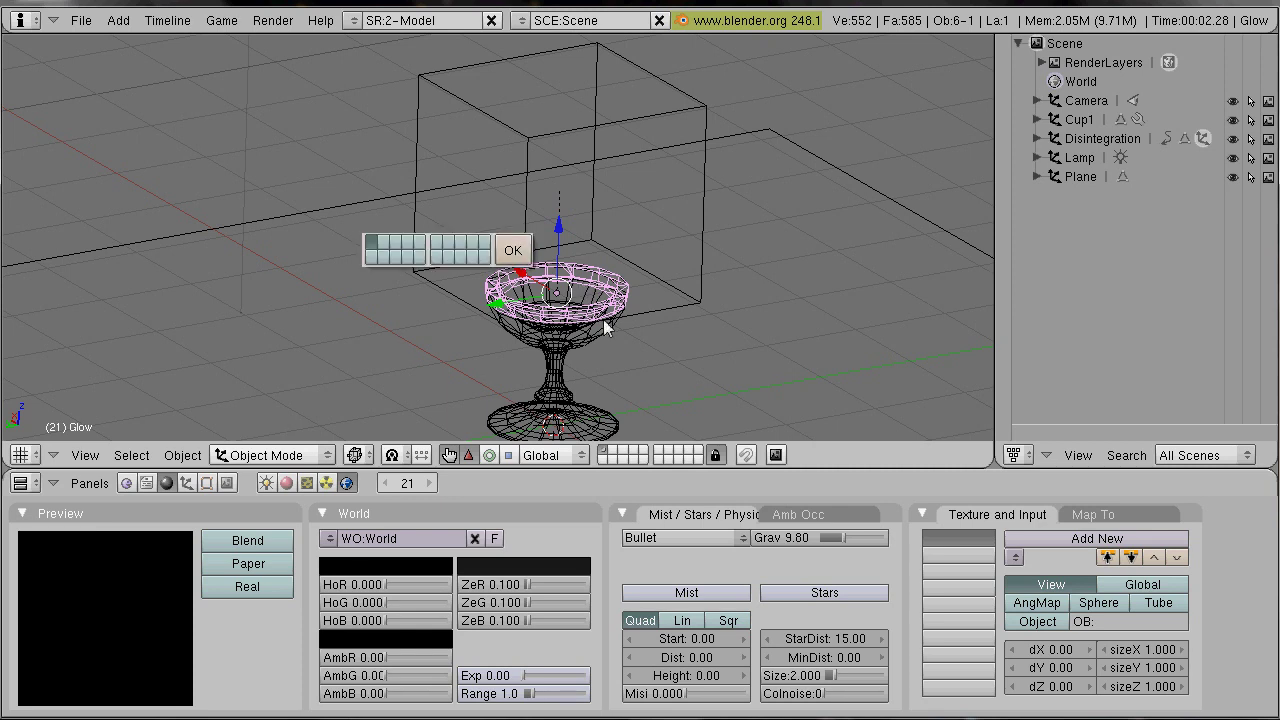
click(384, 244)
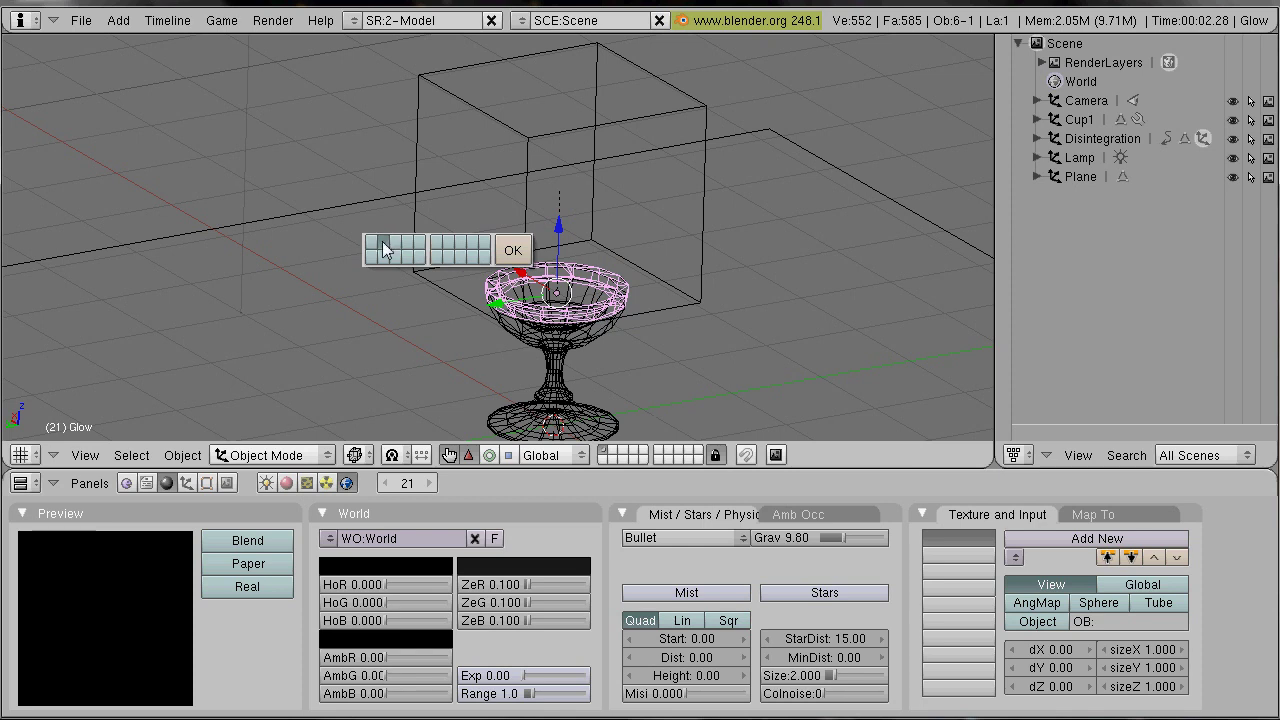
click(514, 250)
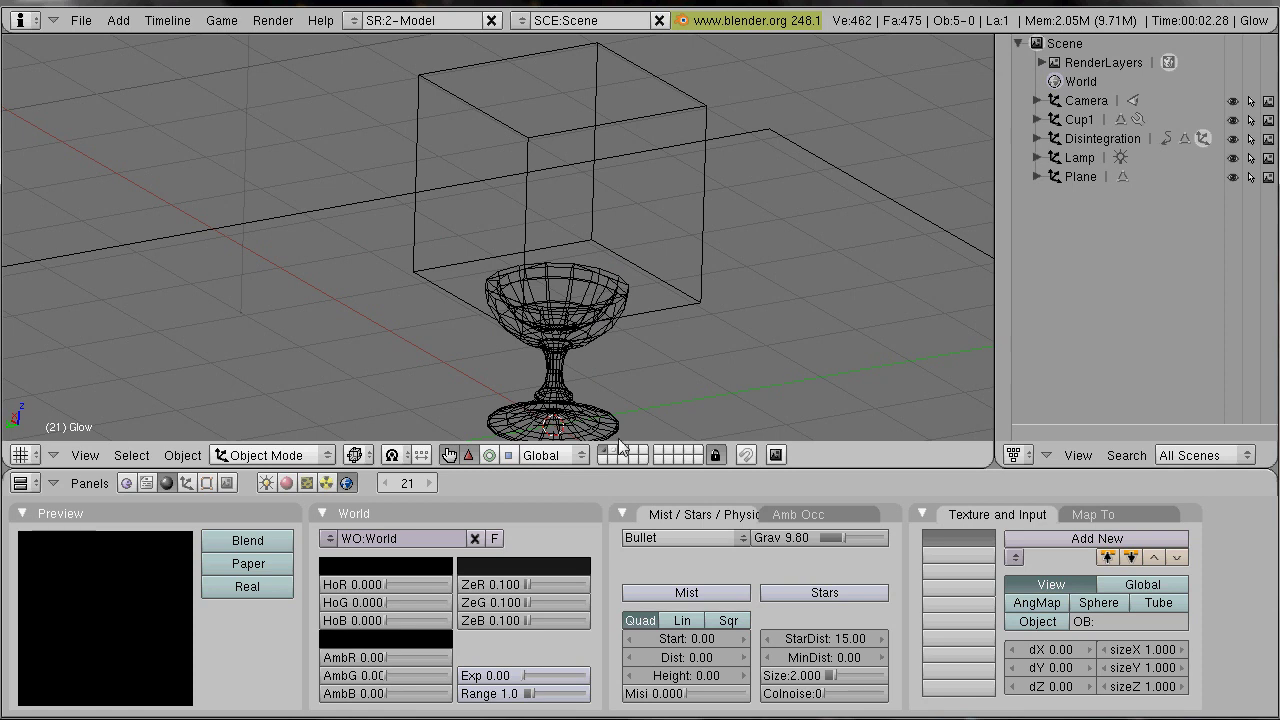
click(610, 451)
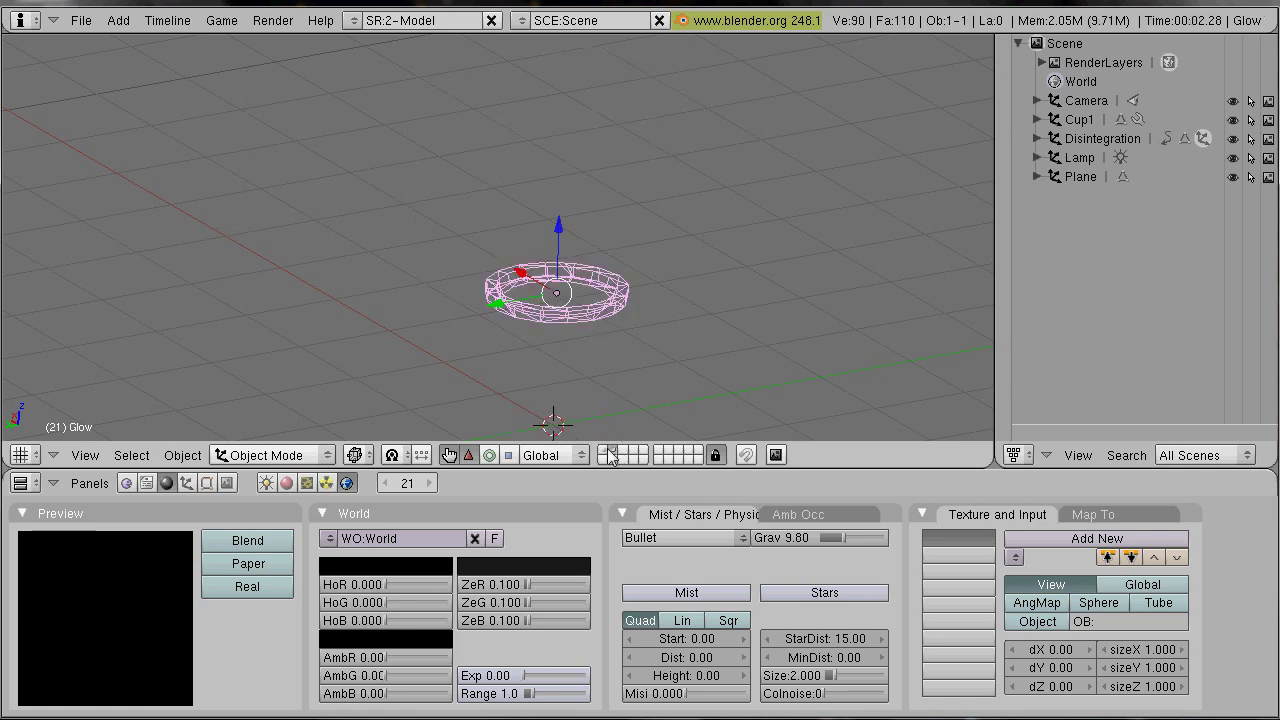
click(602, 451)
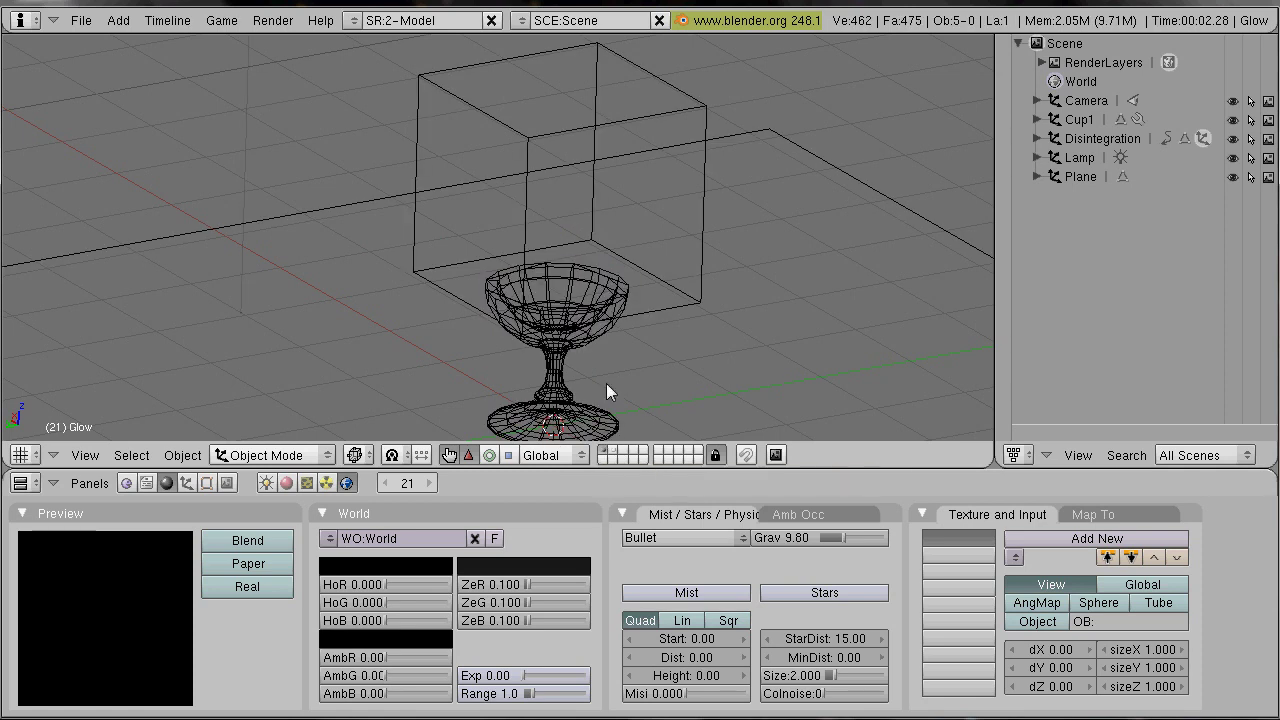
- Exclude the Disintegration cube from rendering and display layers 1 and 2 together
right_click(591, 180)
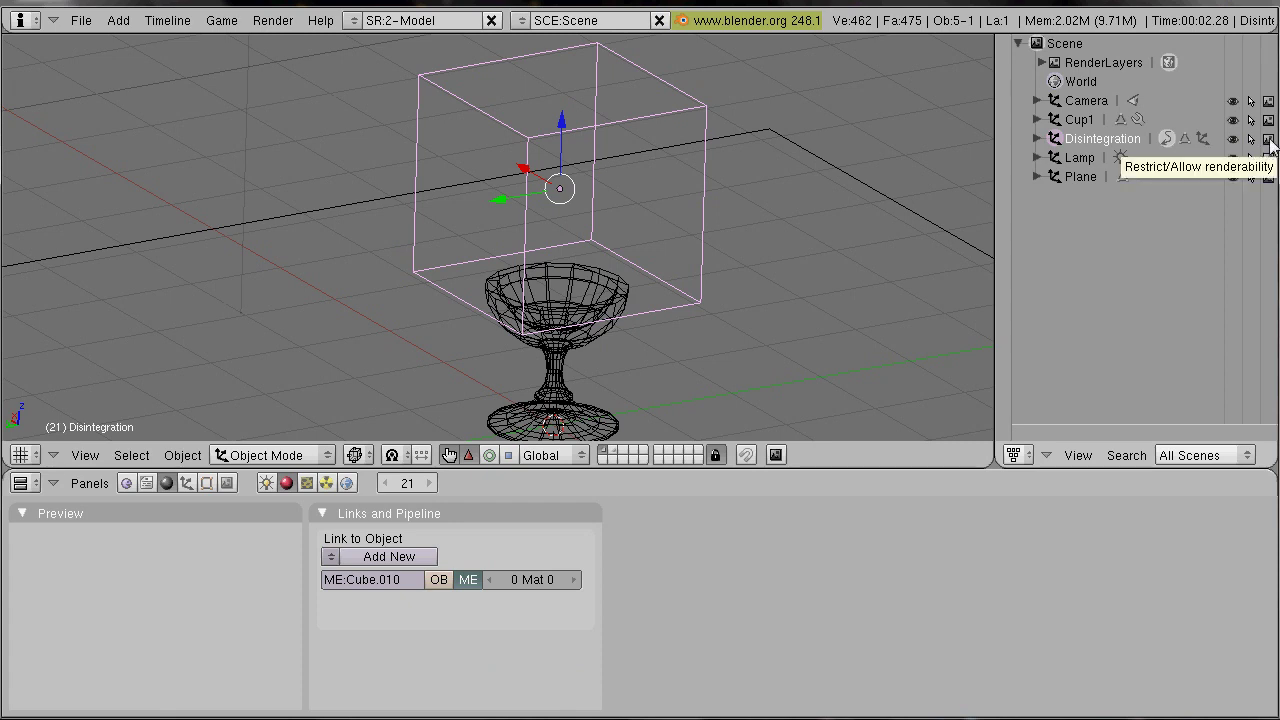
click(1269, 140)
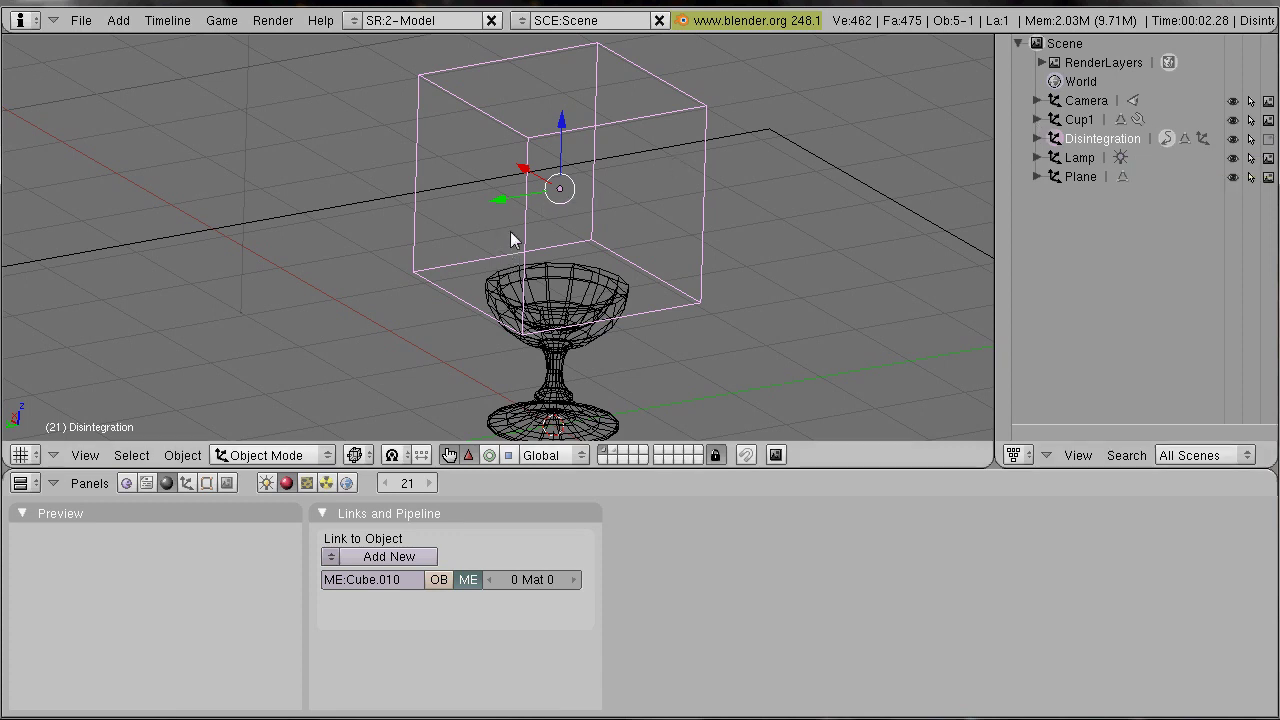
shift+click(615, 455)
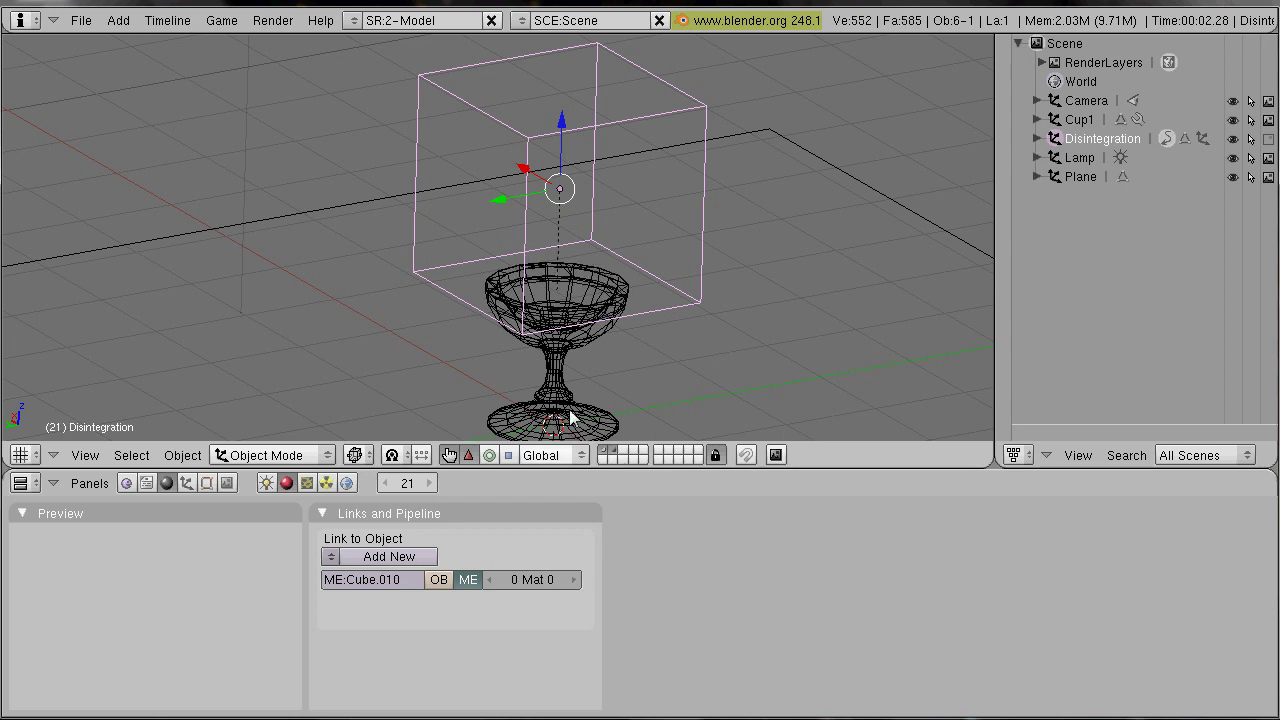
- Rename the first render layer to 'Main' in the scene render settings
click(228, 484)
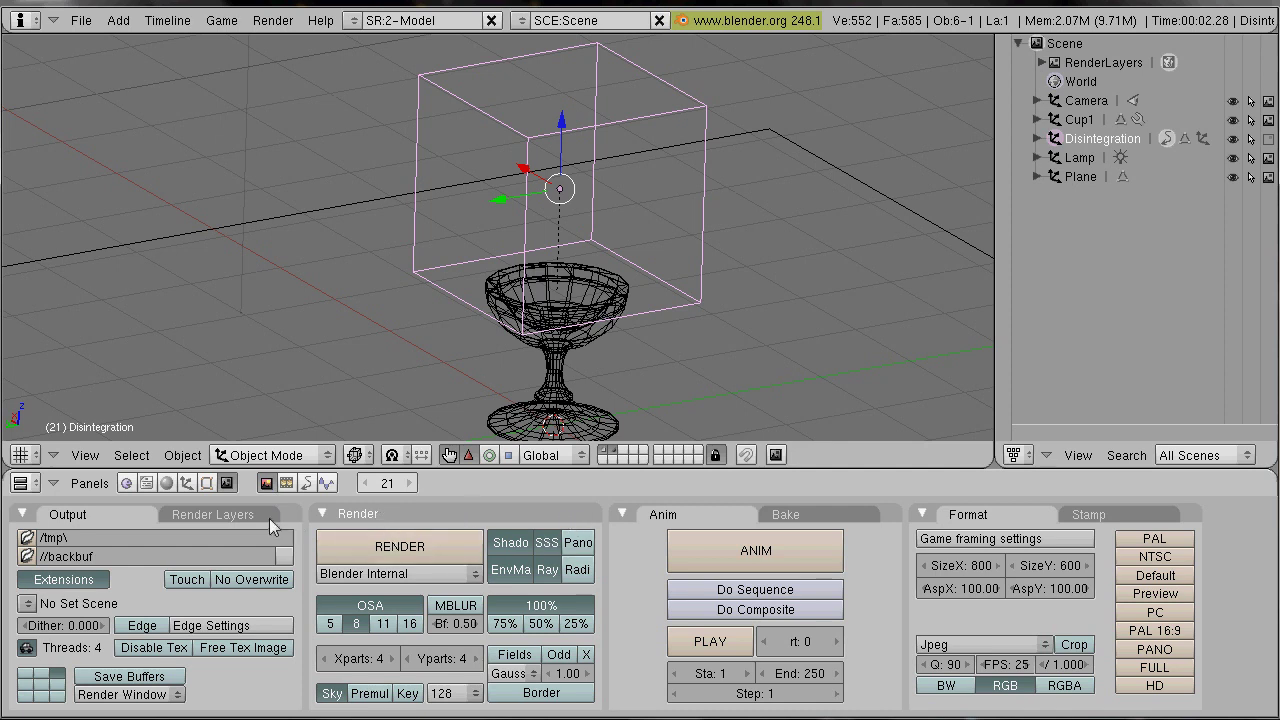
click(250, 514)
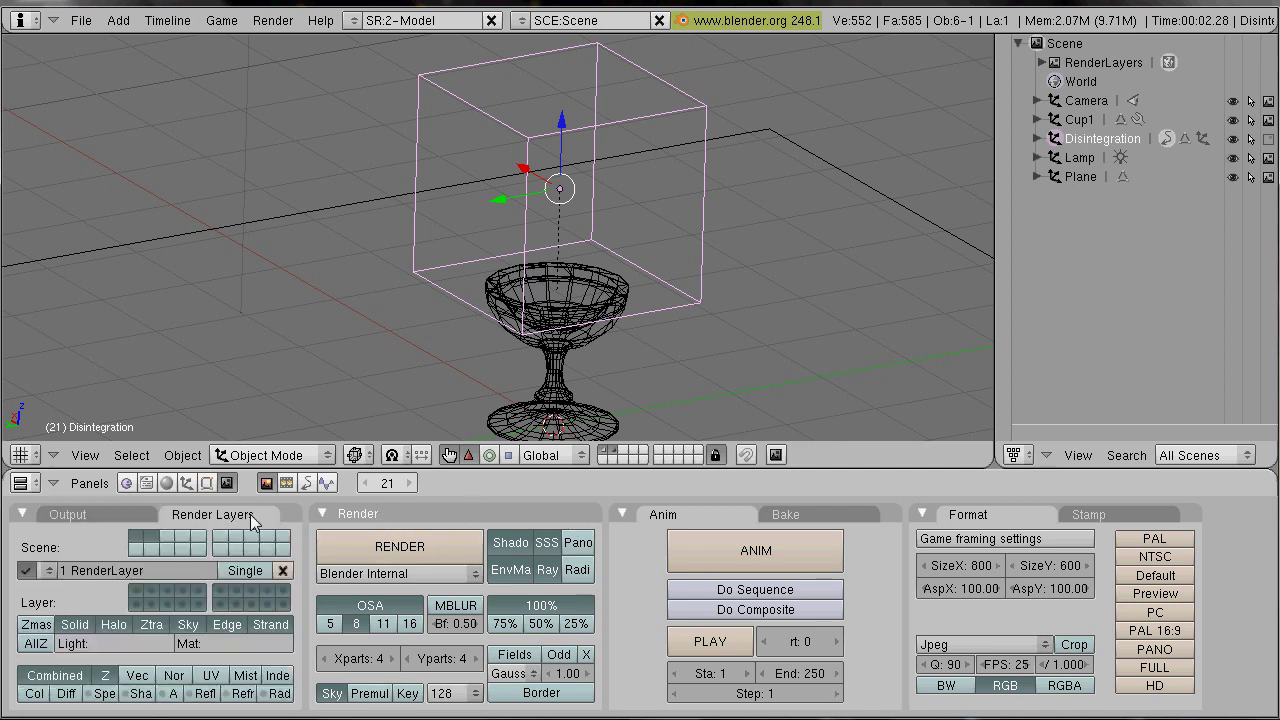
click(77, 573)
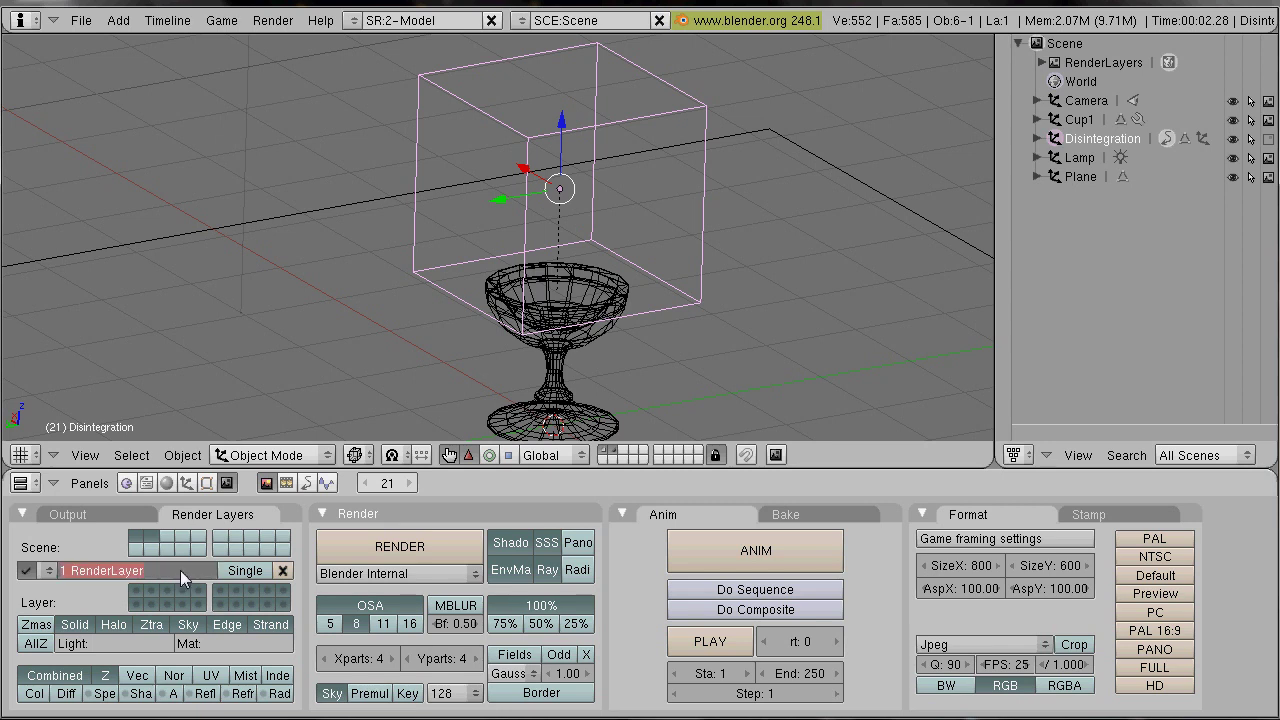
text(Main)
key(Return)
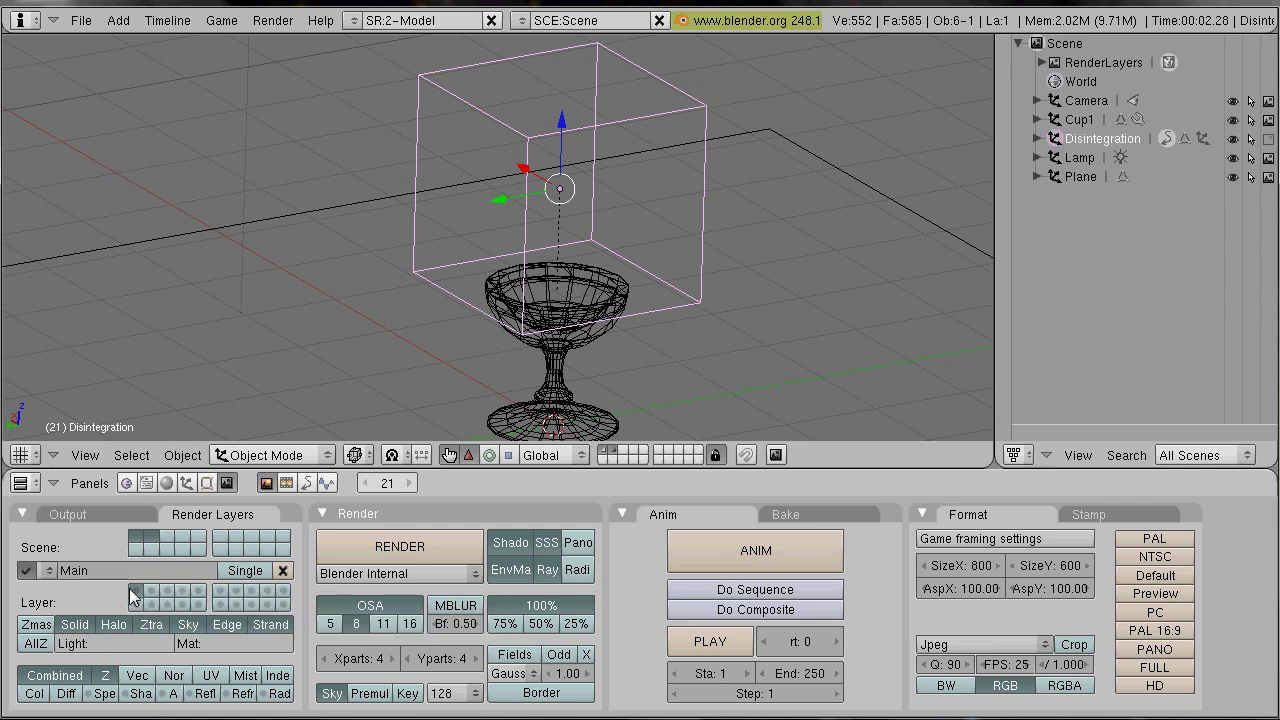
- Add a new render layer named 'Glow' that renders layer 2
click(50, 570)
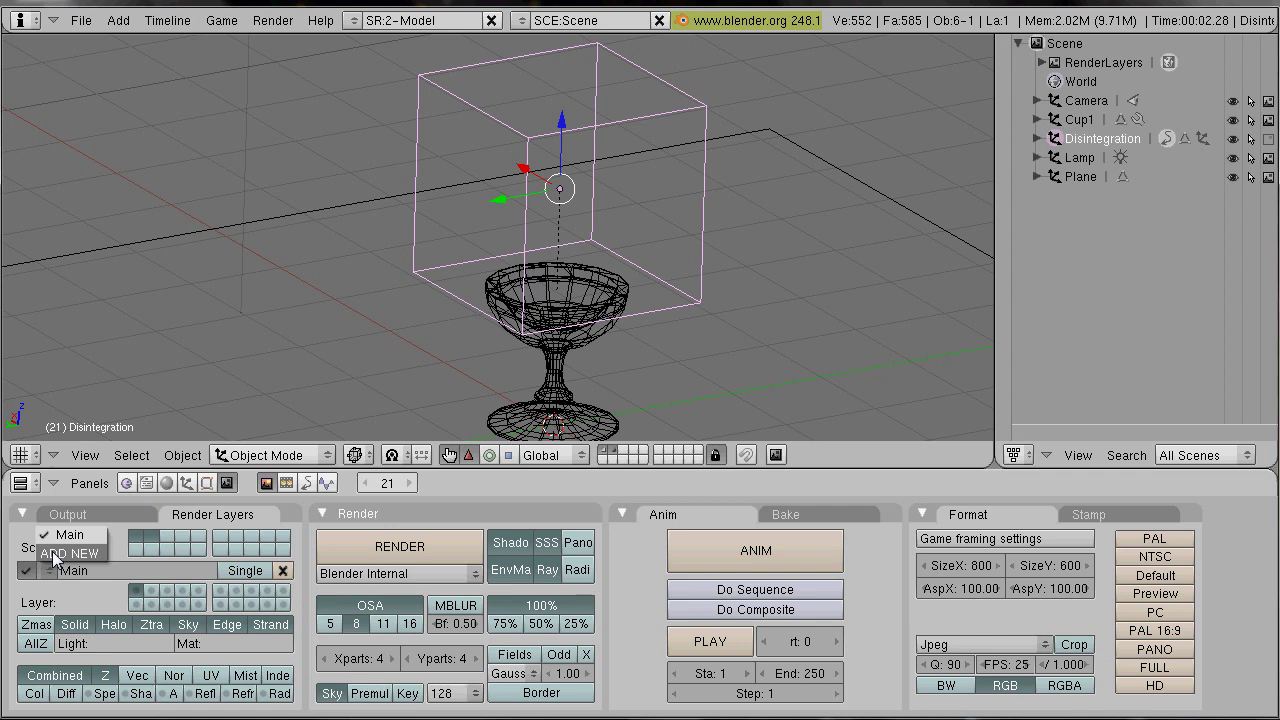
click(60, 554)
click(176, 571)
text(Glow)
key(Return)
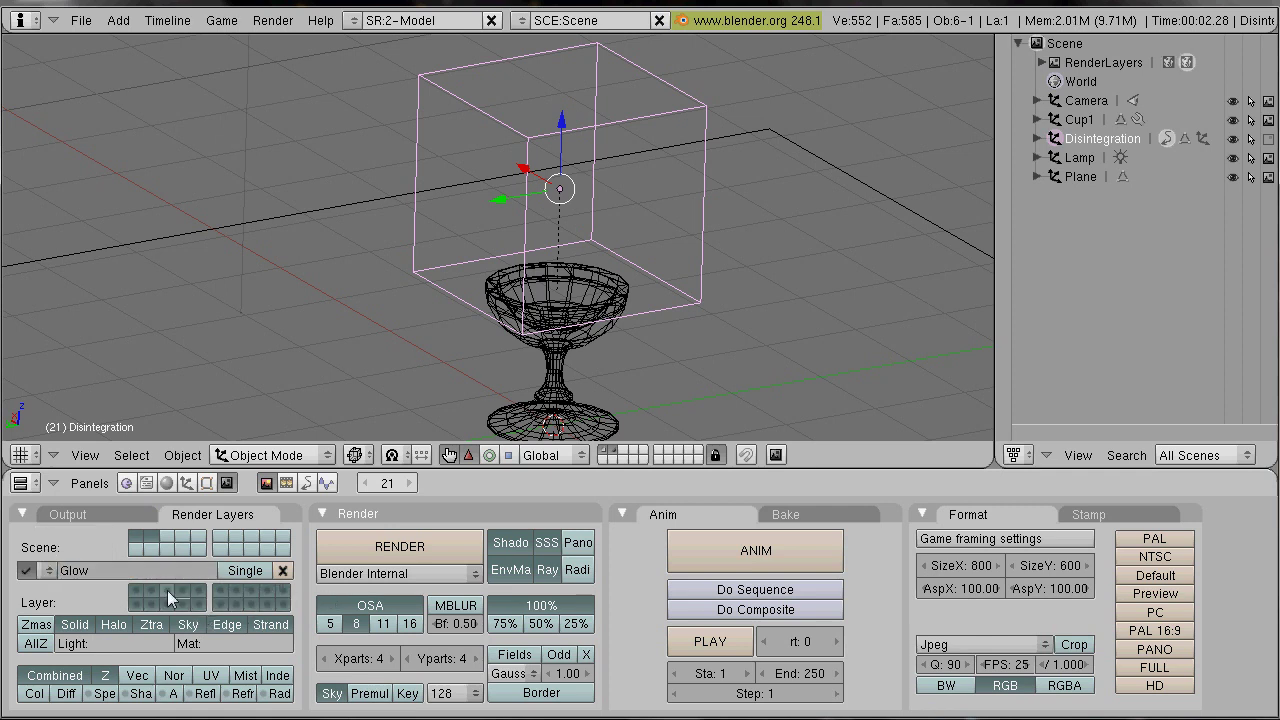
click(157, 590)
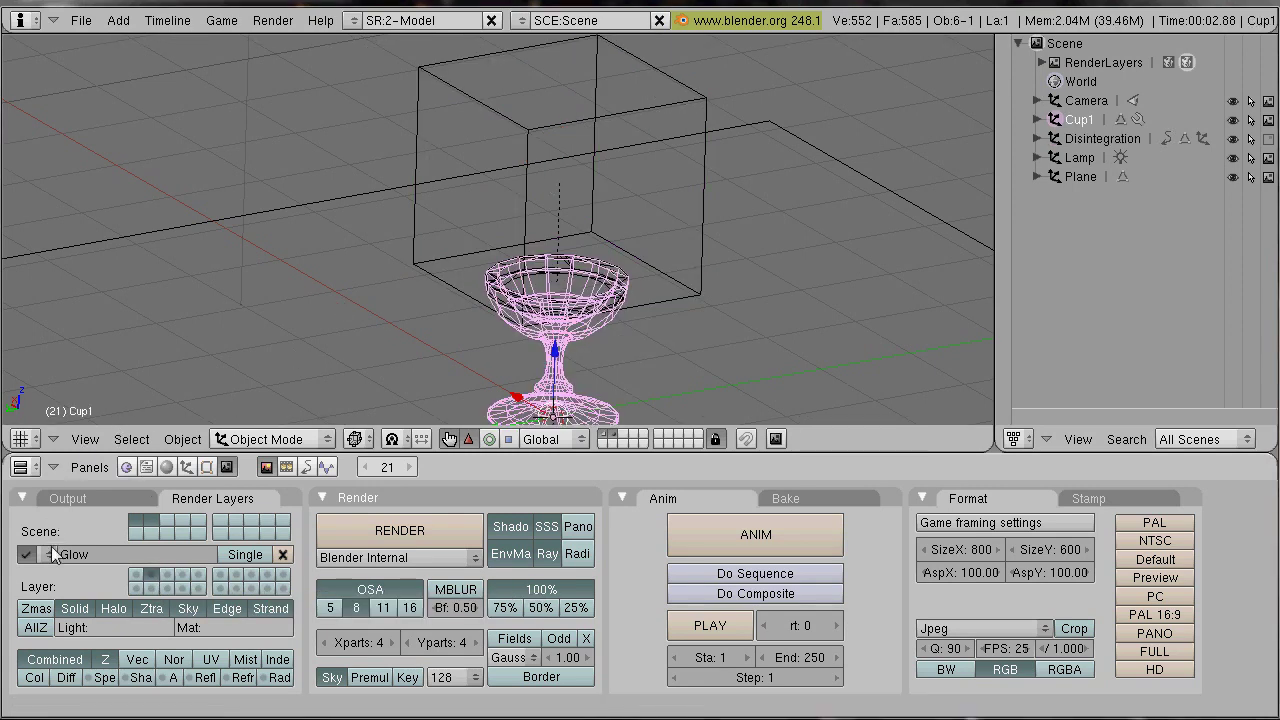
- Turn on the object index pass for Main and enable Do Composite
click(50, 554)
click(70, 519)
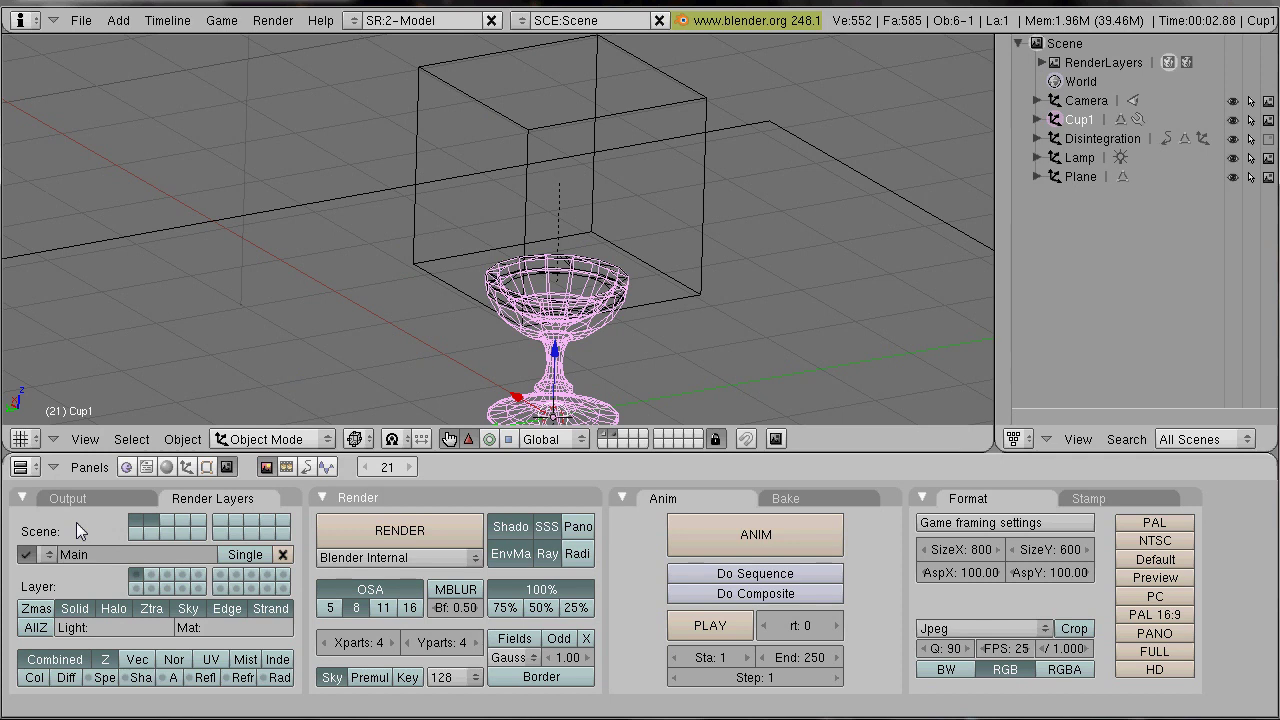
click(275, 656)
click(675, 592)
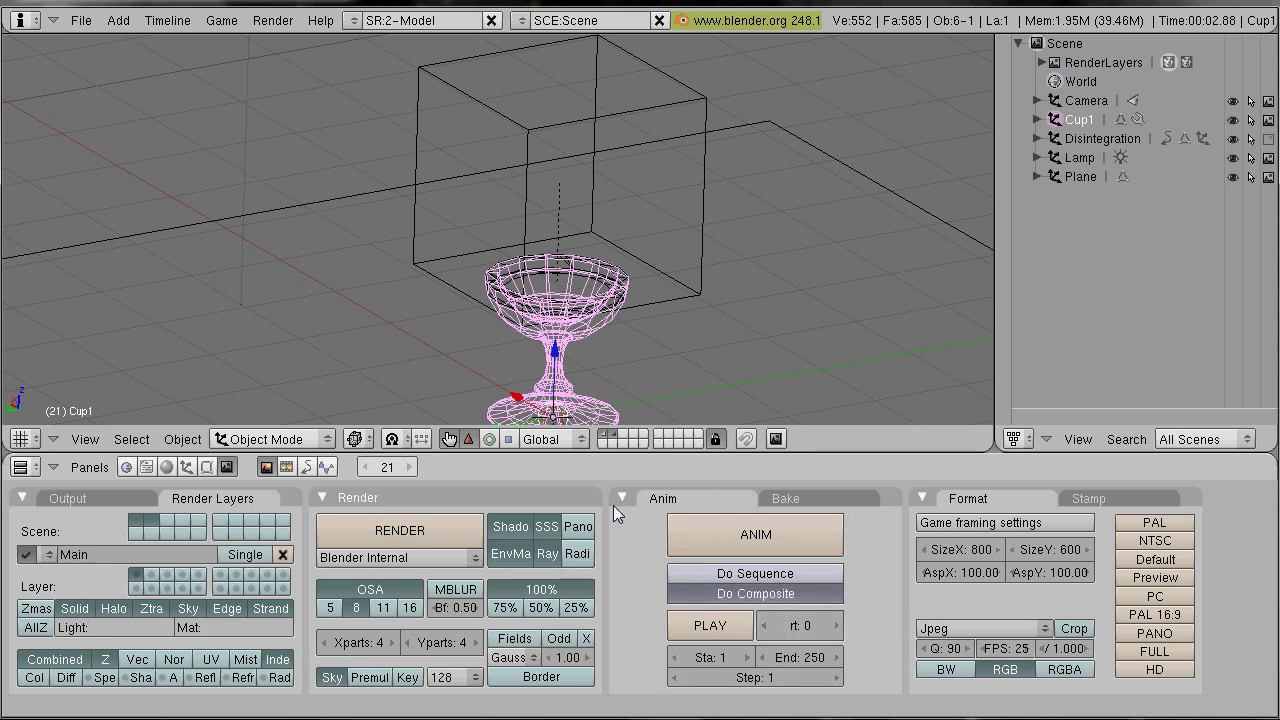
- Raise Cup1's PassIndex to 1 in the Object settings
click(187, 468)
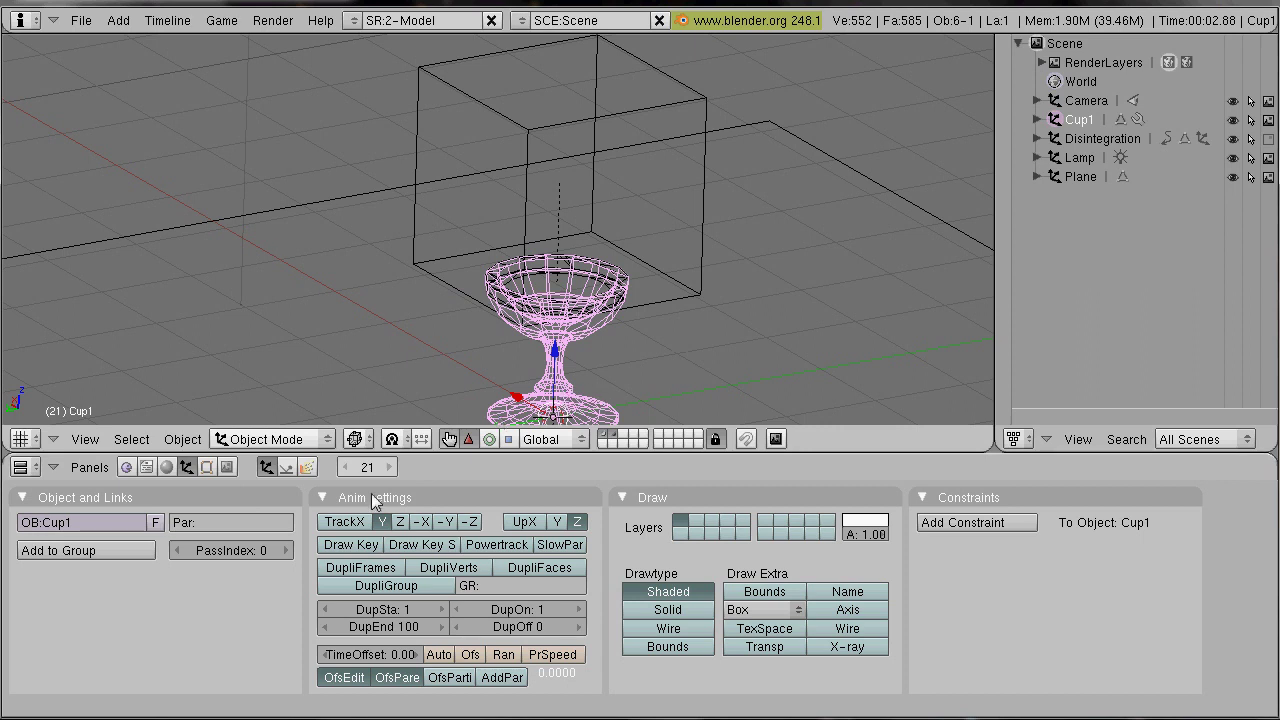
click(285, 551)
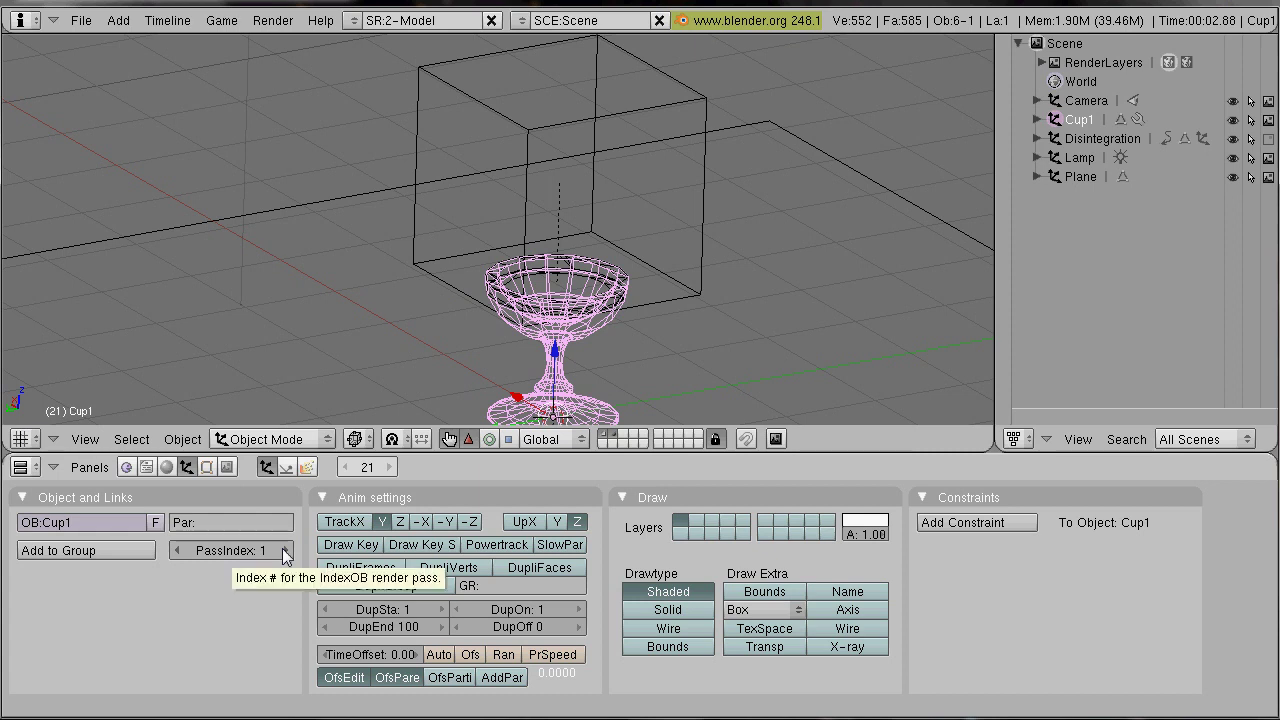